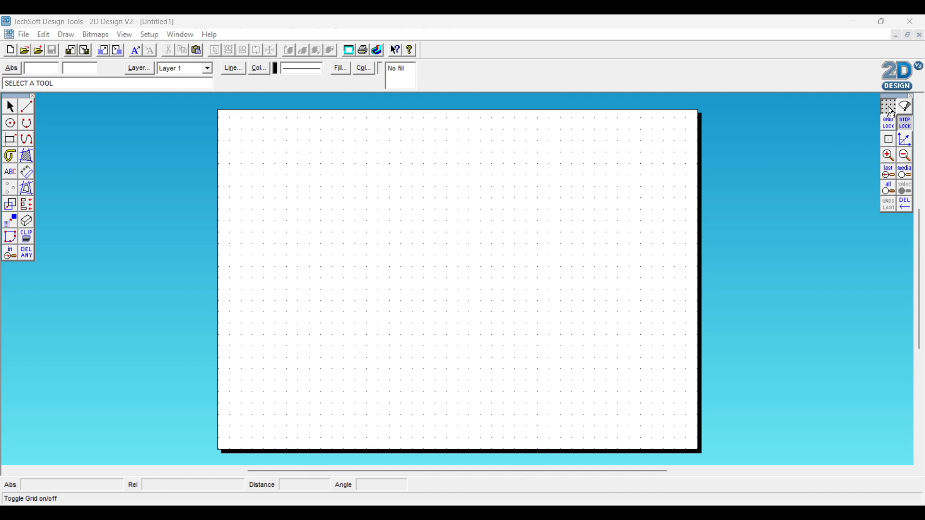
Switch the grid to an isometric angle and turn on grid lock.
right_click(892, 112)
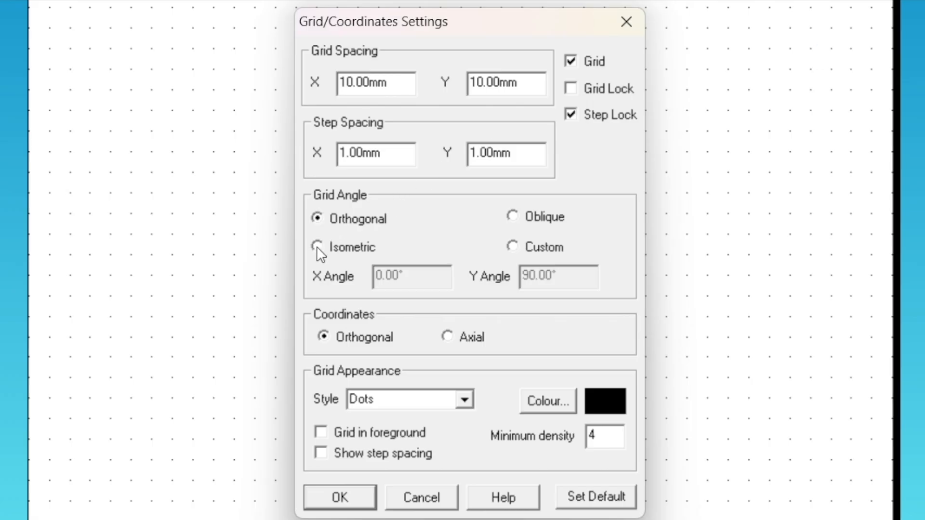
click(317, 247)
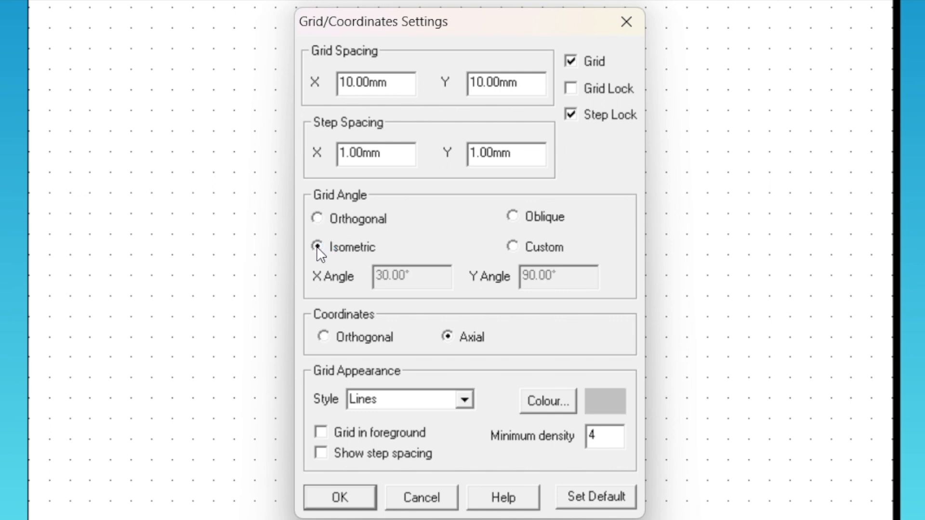
click(348, 505)
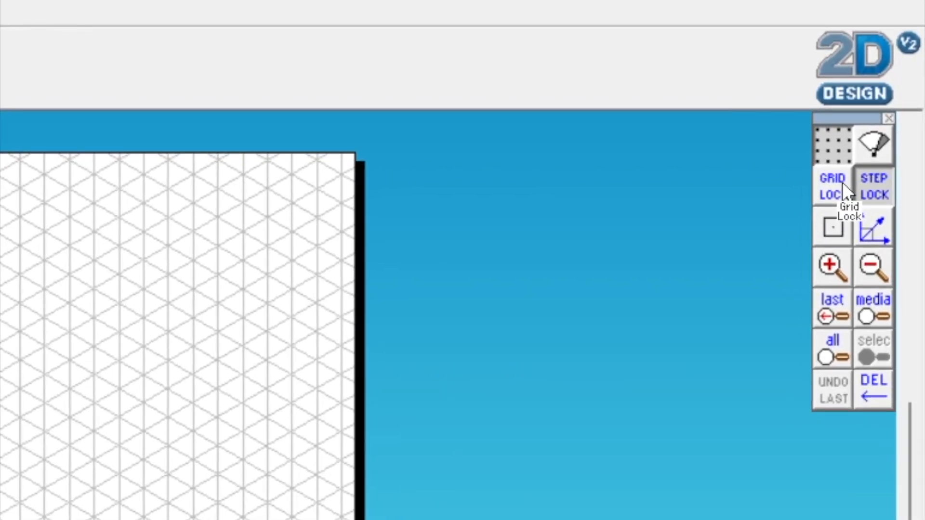
click(863, 155)
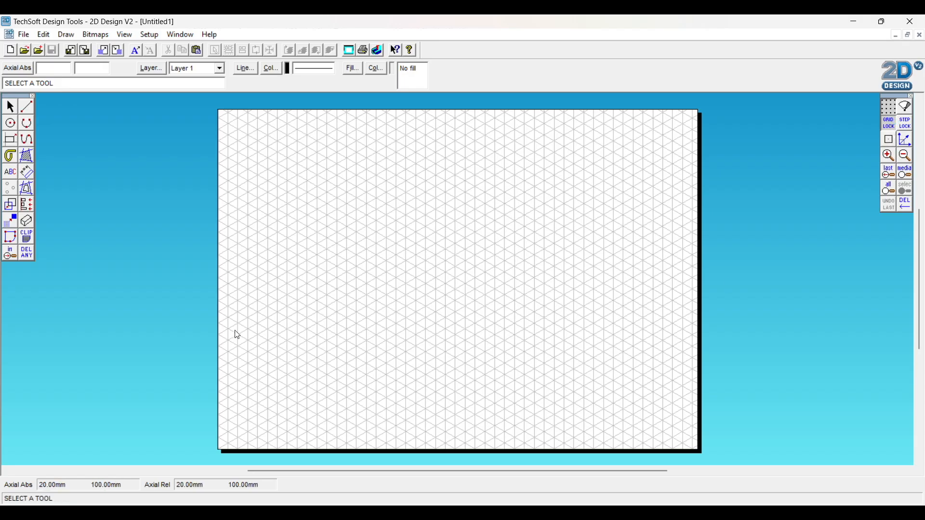
Draw the base's top face as a closed 100 by 120 mm isometric shape with connected lines near the page's lower middle.
click(27, 110)
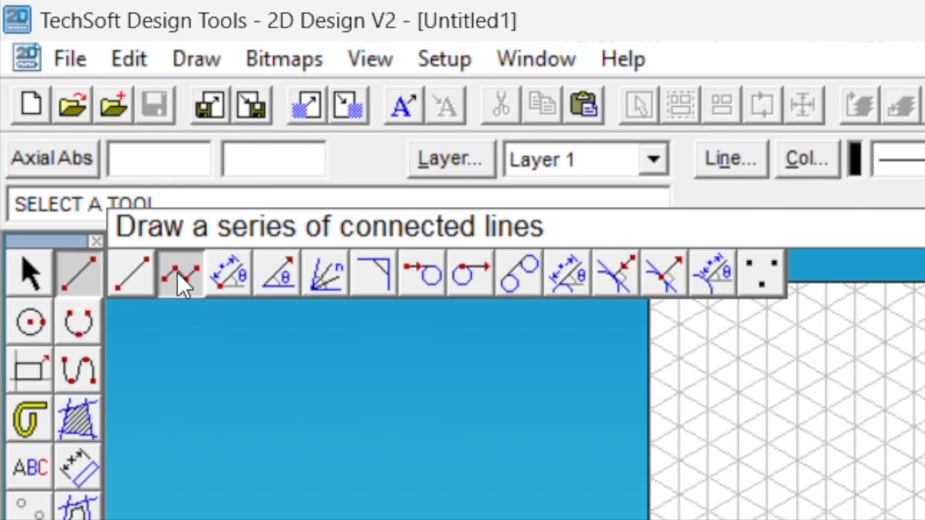
click(178, 273)
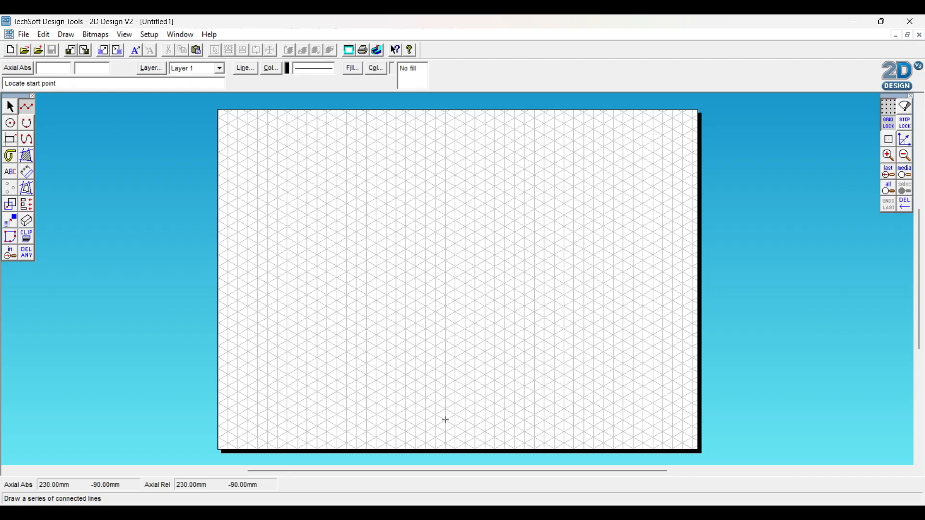
click(445, 420)
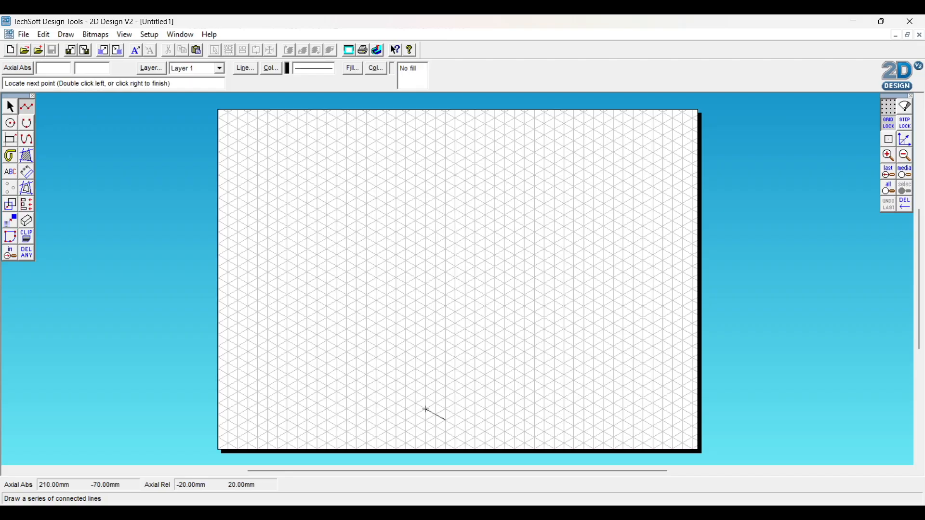
click(347, 364)
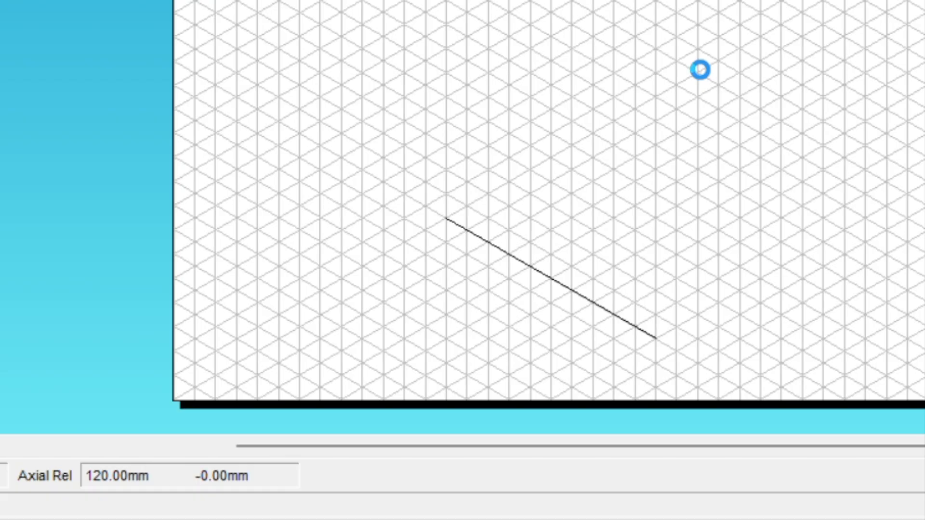
click(466, 294)
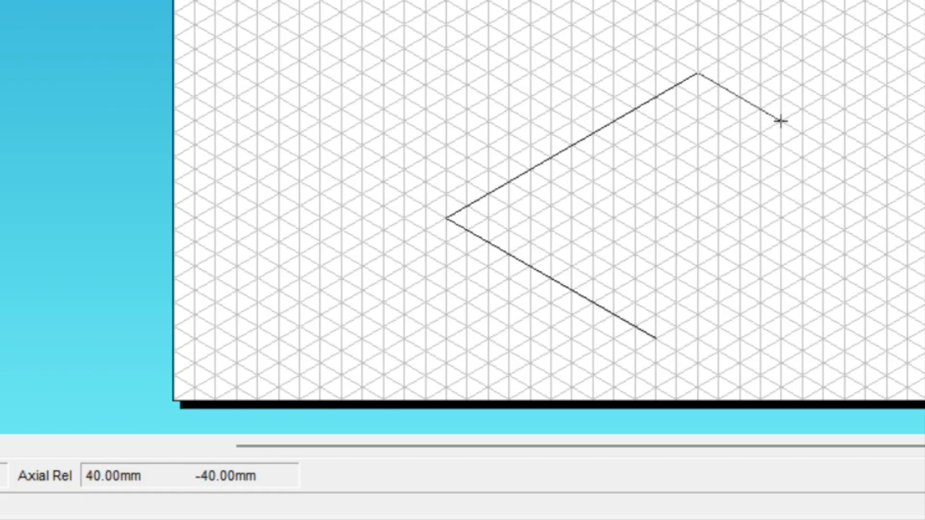
click(906, 194)
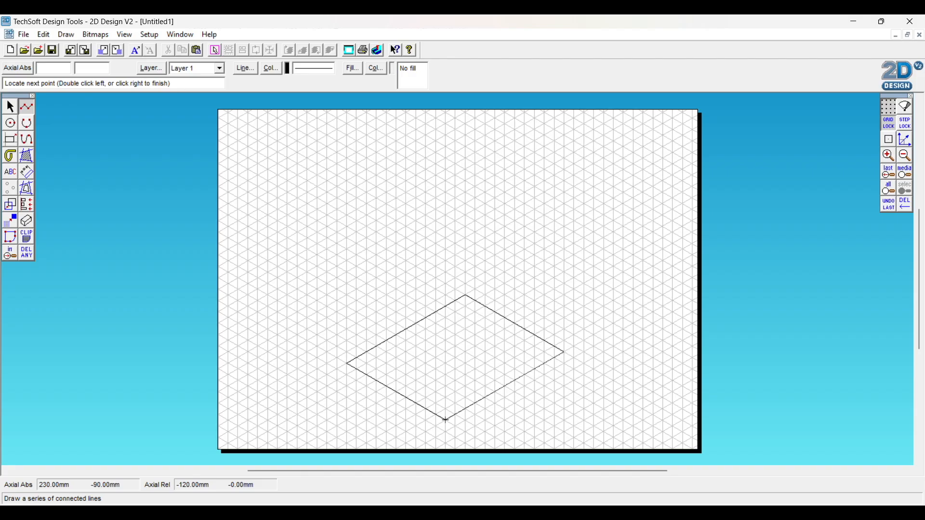
click(446, 421)
Add the two front side faces beneath the base's top face, giving the base a 20 mm thickness.
click(445, 443)
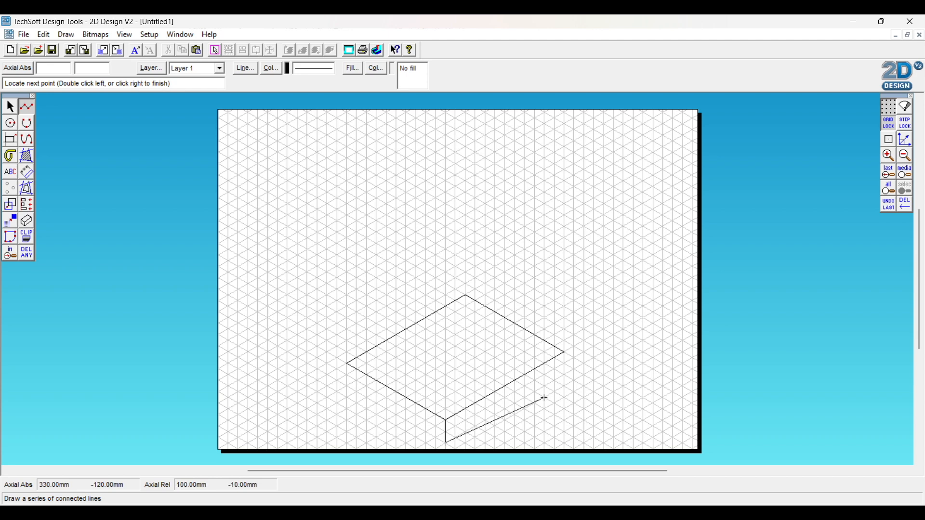
click(565, 375)
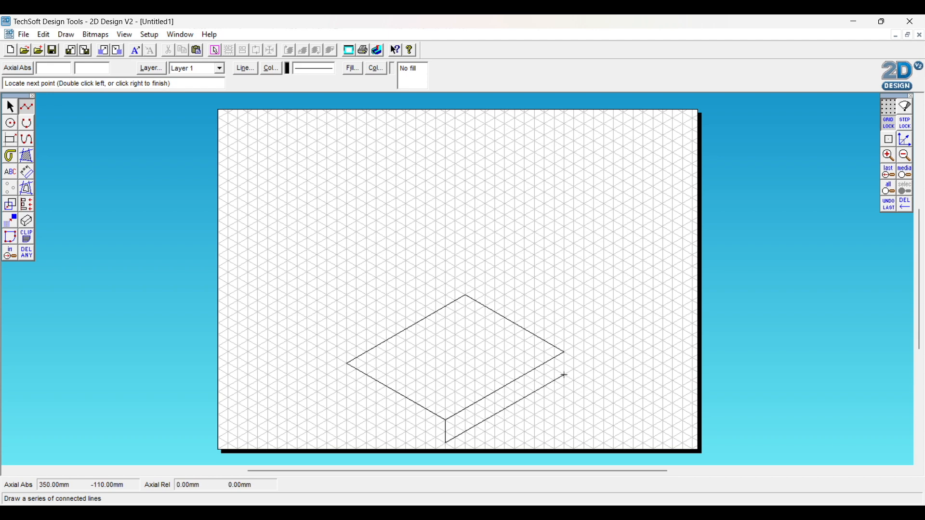
double_click(566, 352)
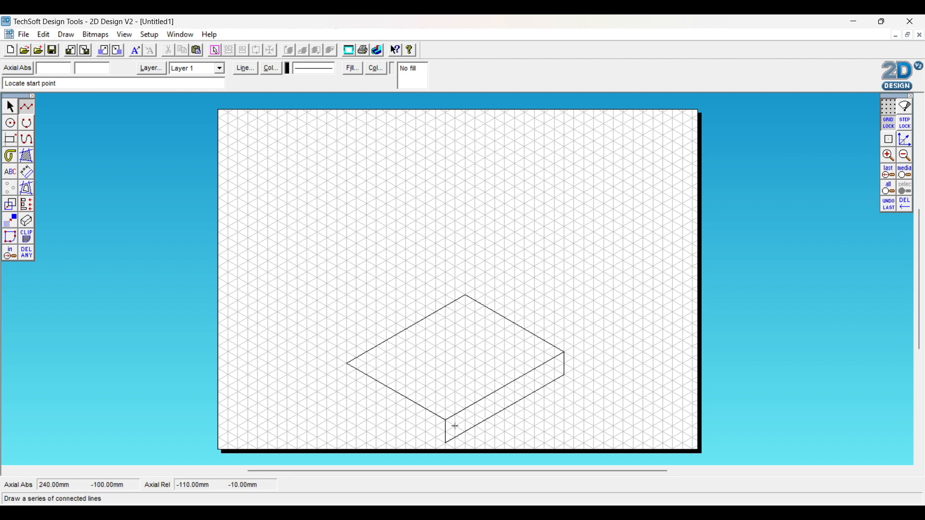
click(446, 443)
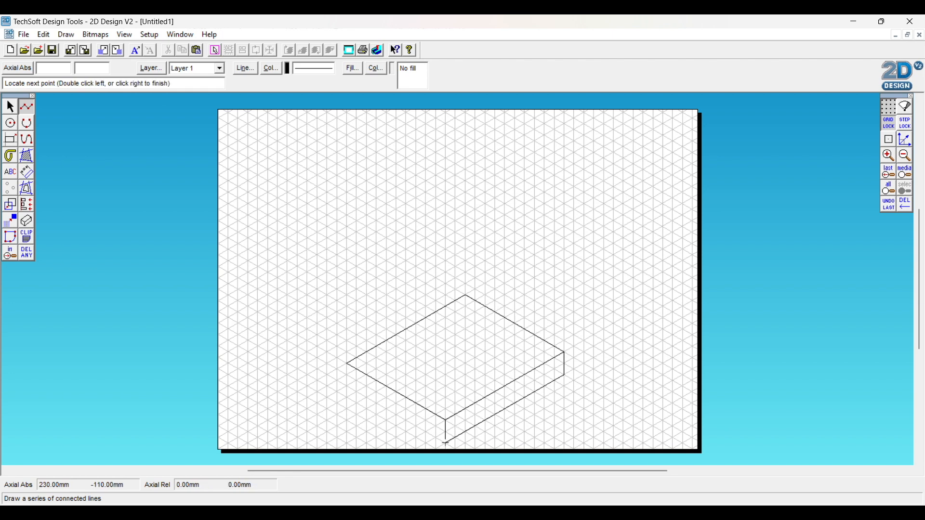
click(347, 386)
double_click(347, 364)
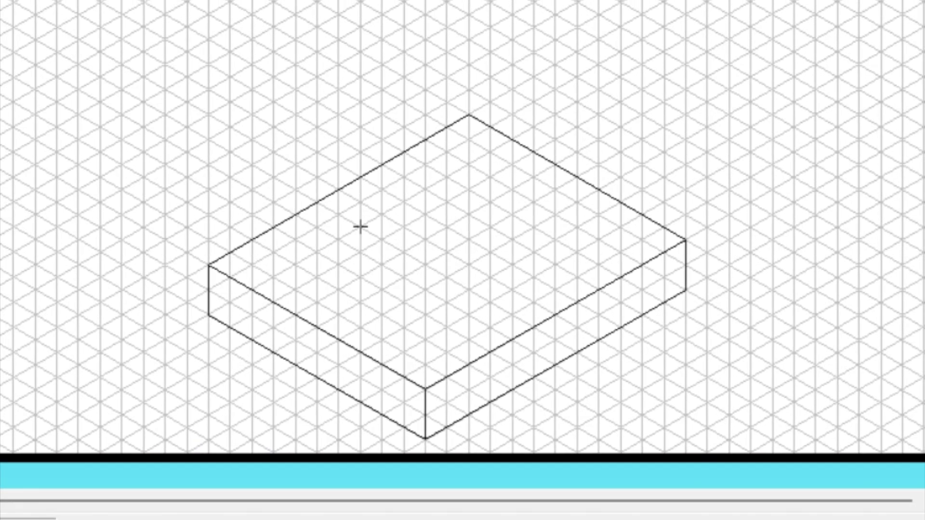
Draw the two front footprint edges of a post on the base's top face, each 20 mm long.
click(360, 227)
click(404, 250)
double_click(444, 232)
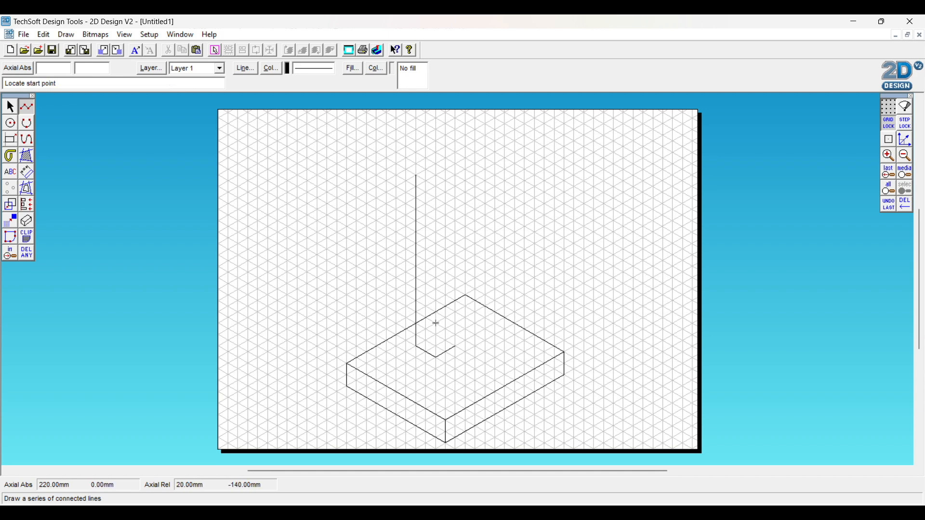
Draw the post's vertical edges 150 mm high from the footprint corners.
double_click(436, 187)
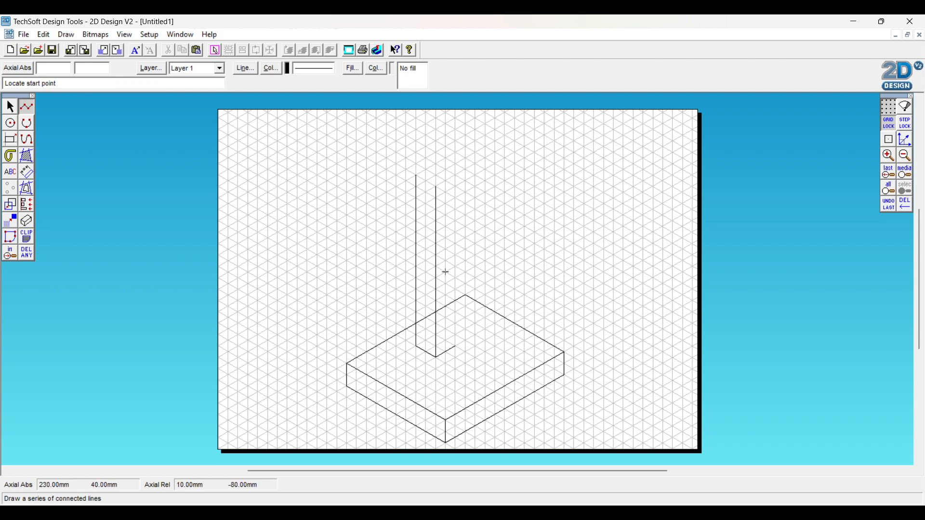
click(456, 346)
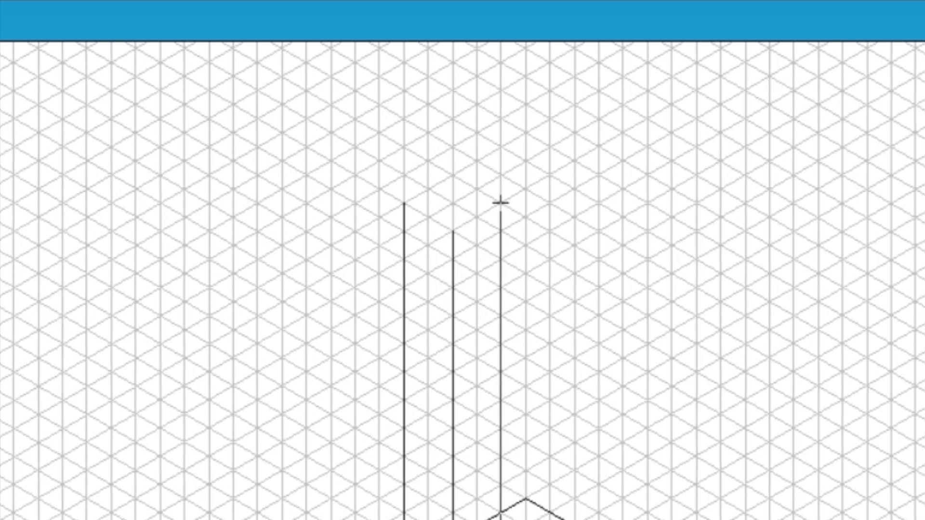
double_click(501, 203)
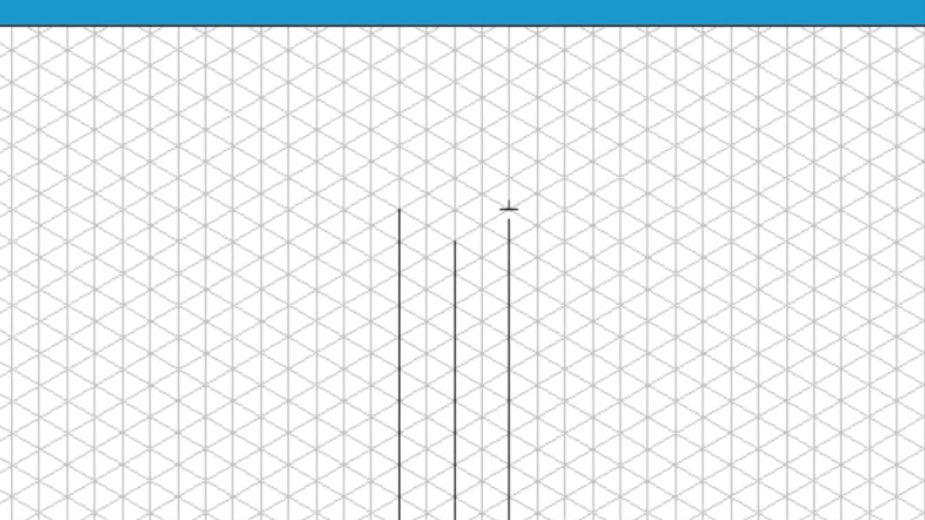
Close the top of the post with a 20 by 20 mm isometric face joining the vertical edges.
click(508, 209)
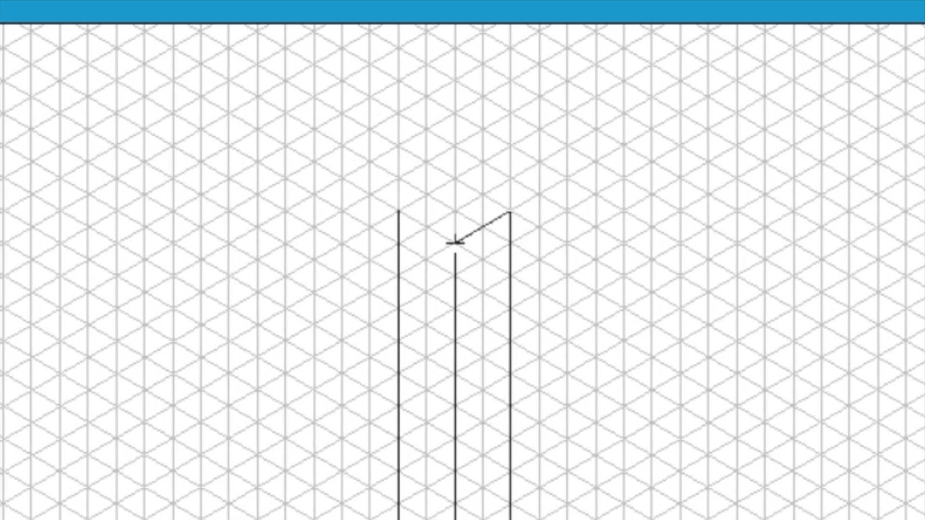
click(455, 240)
click(397, 212)
click(456, 179)
click(518, 218)
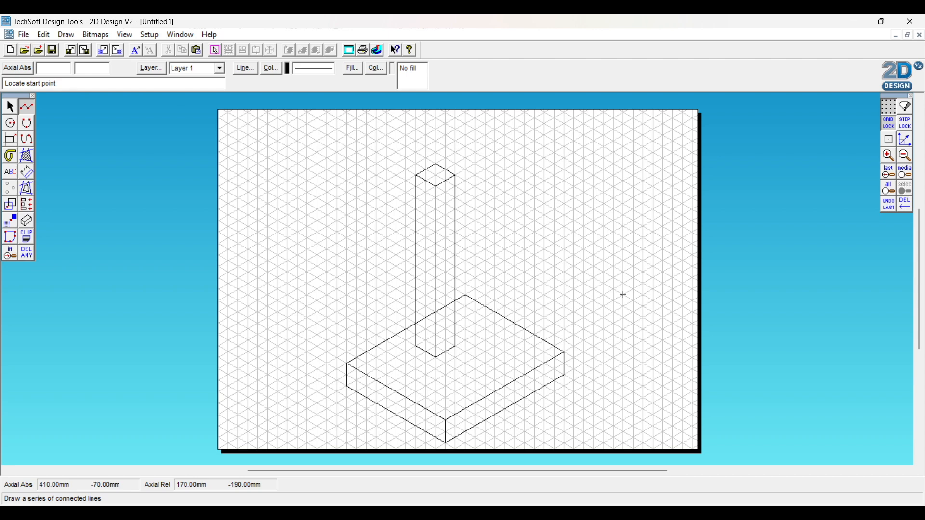
Delete the part of the base's rear edge that runs behind the post, using the partial delete tool.
click(26, 255)
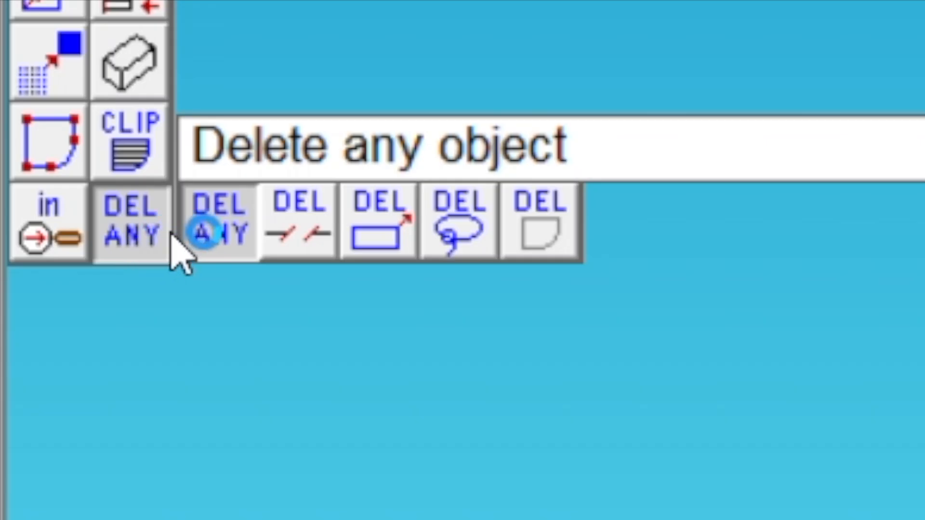
click(296, 241)
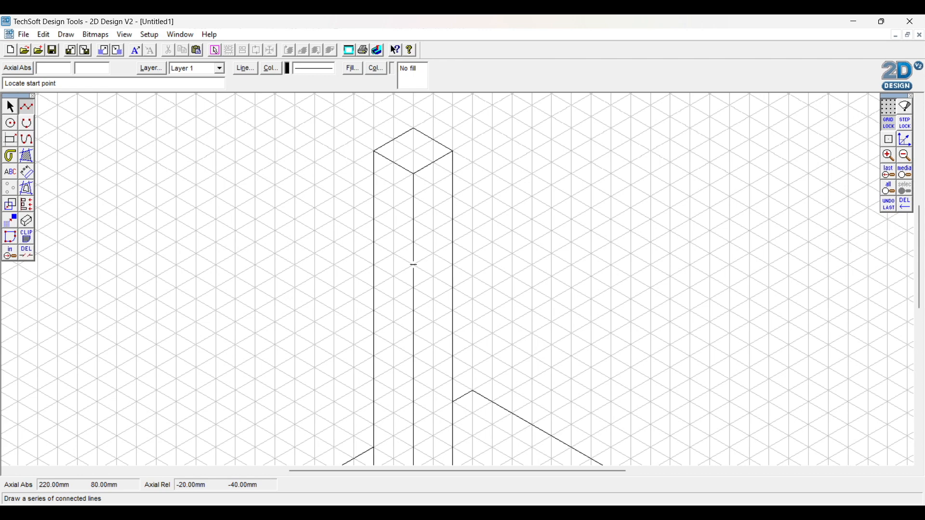
Draw a crossbar's front face, 100 mm long and 20 mm high, across the post 40 mm below its top front corner.
click(414, 264)
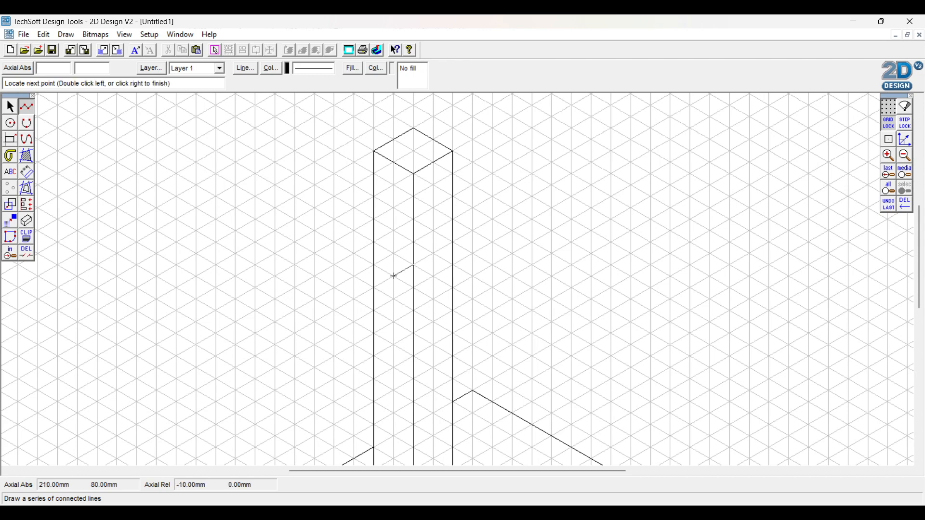
click(335, 311)
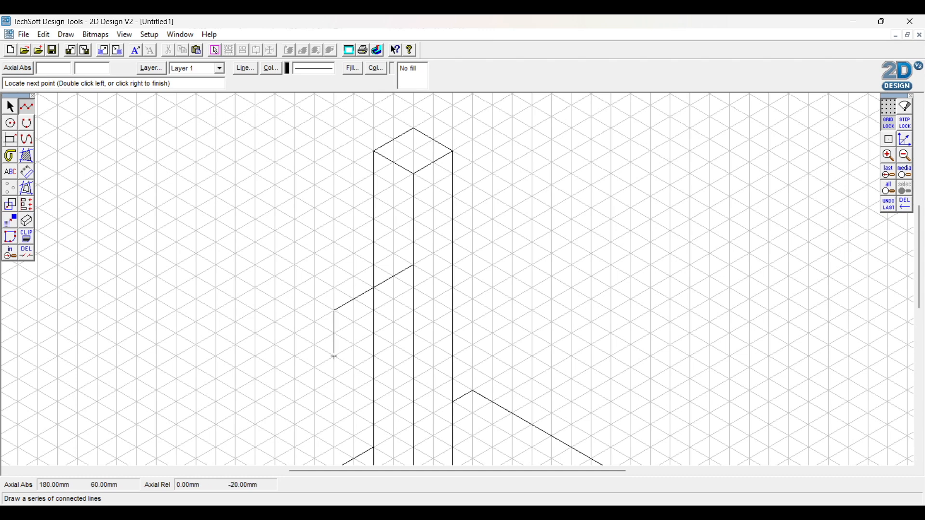
click(335, 357)
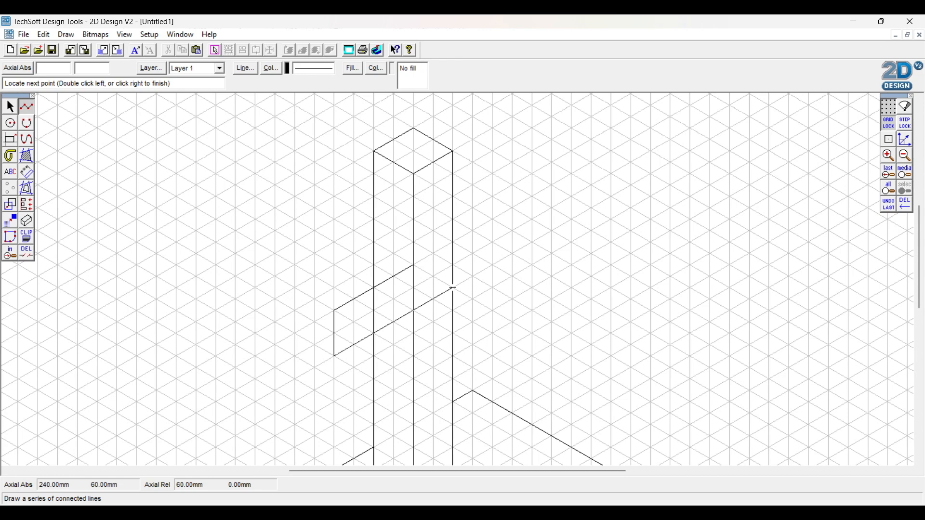
click(532, 242)
click(532, 196)
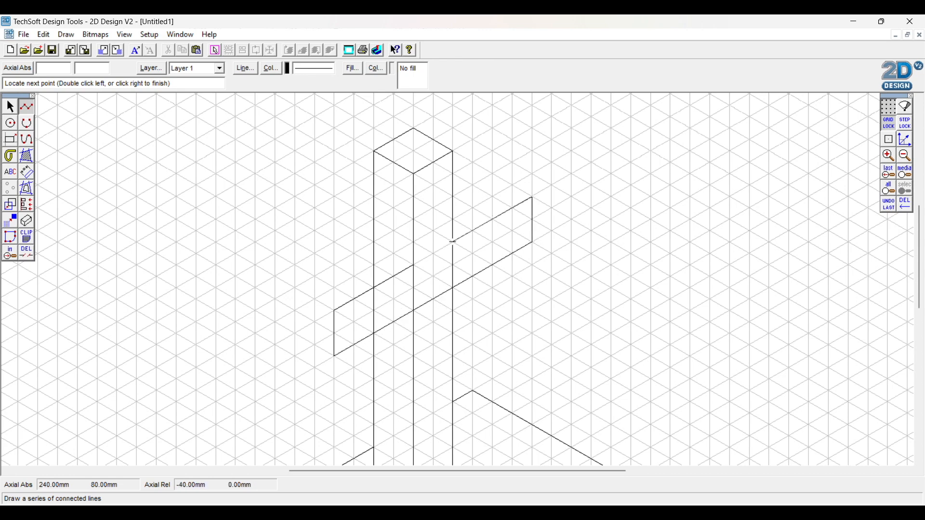
double_click(414, 265)
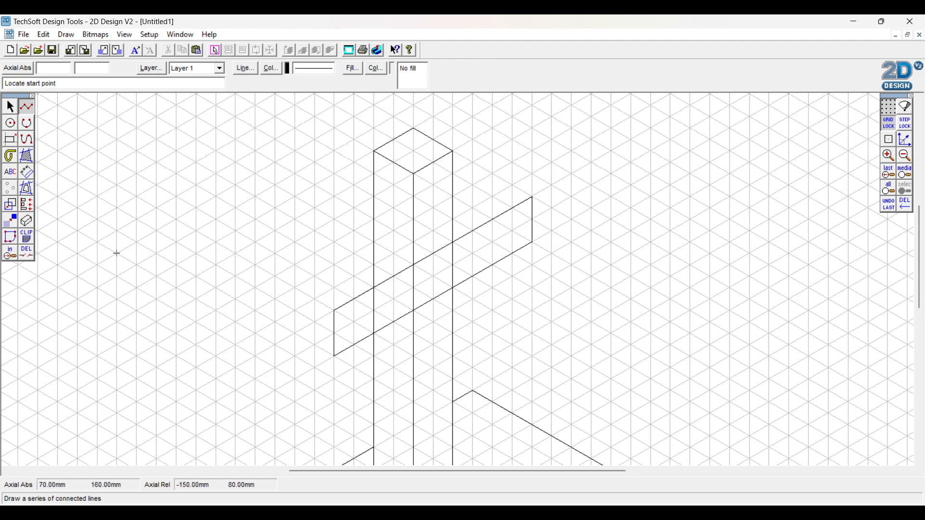
Delete the section of the post's left vertical edge that lies inside the crossbar's front face.
click(27, 252)
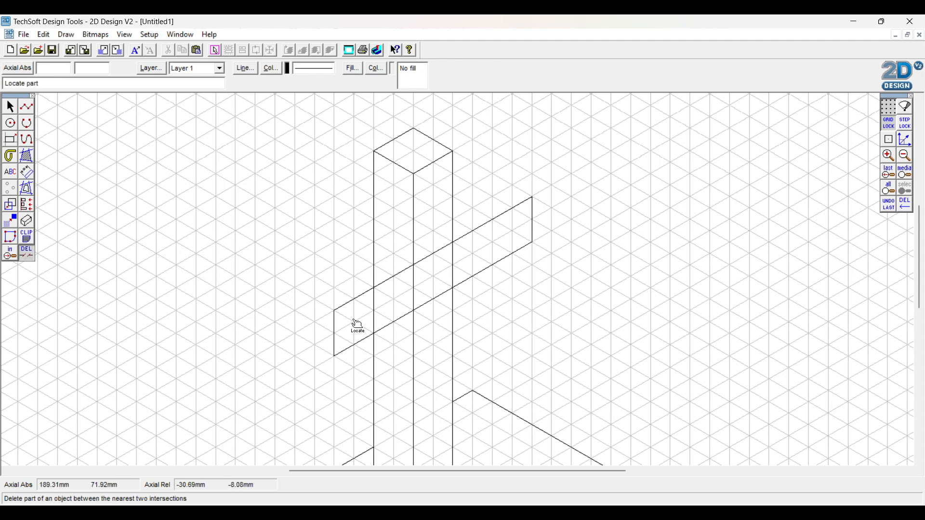
click(376, 311)
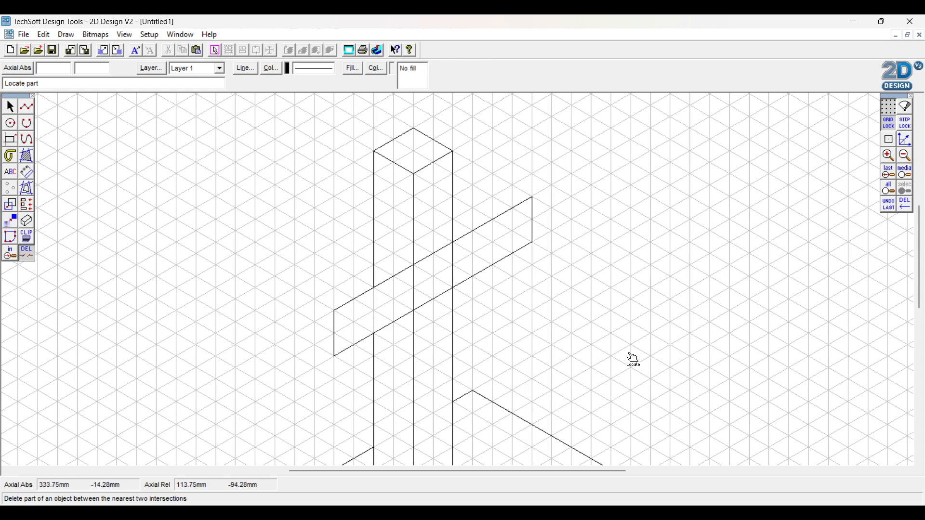
Draw two 20 mm depth edges running back from the lower and upper corners of the crossbar's left end.
click(27, 109)
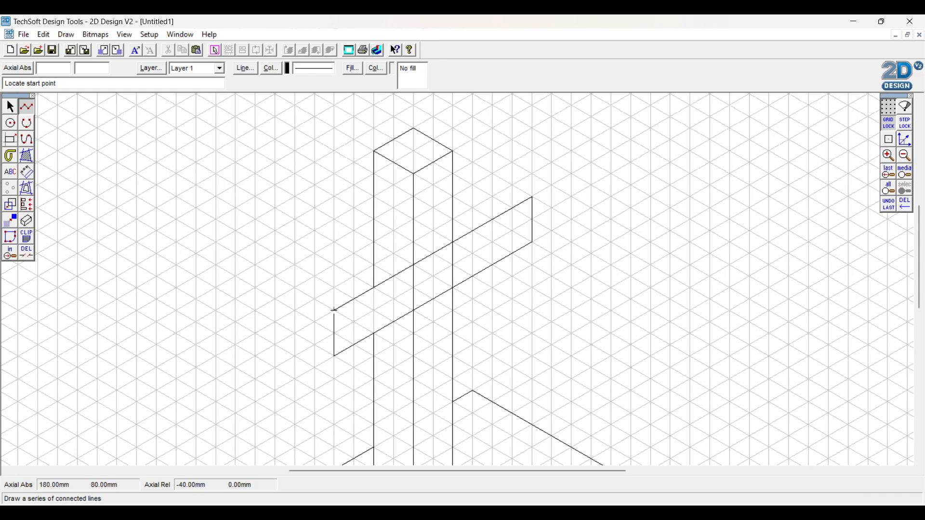
click(335, 356)
click(295, 334)
right_click(295, 334)
click(334, 310)
click(294, 288)
right_click(295, 288)
Draw 20 mm depth edges back from the crossbar's top edge at the post's front corner and at the right end.
click(414, 264)
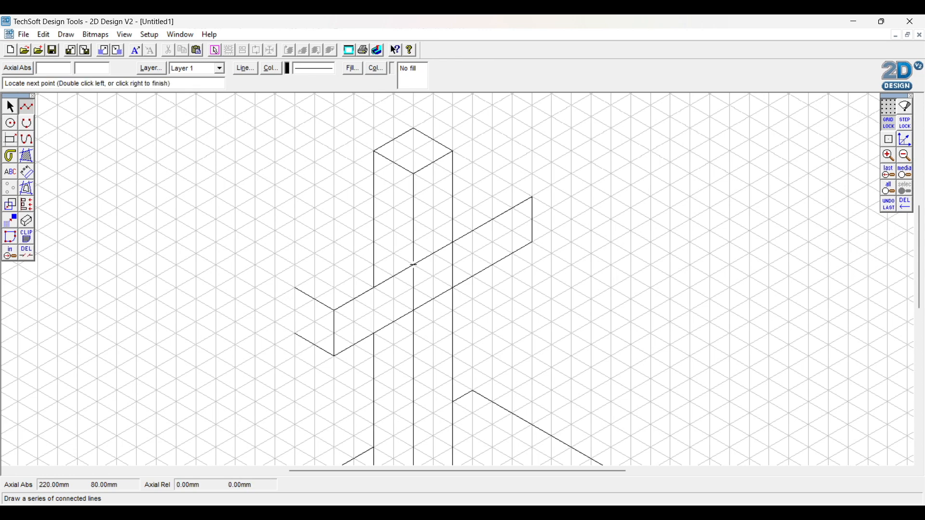
click(374, 242)
right_click(374, 241)
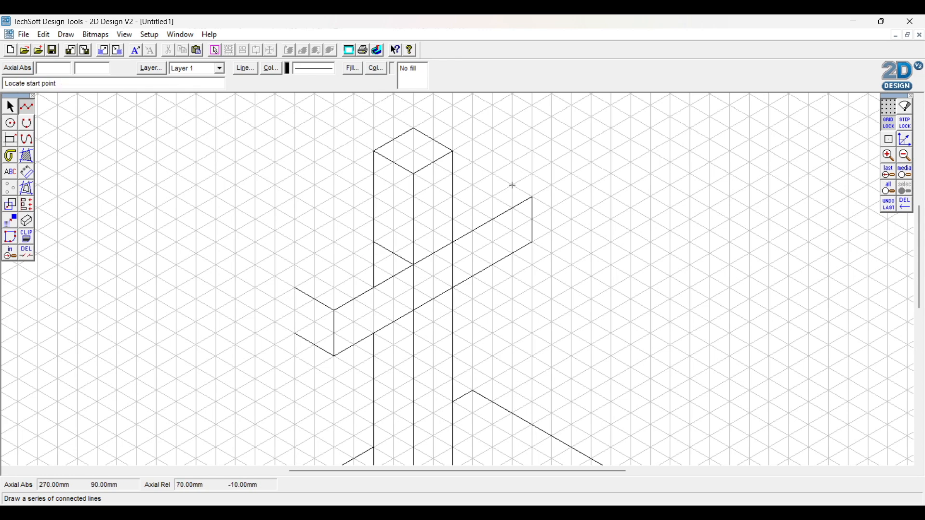
click(532, 197)
click(493, 175)
right_click(492, 175)
Close the crossbar's left end face and draw its upper rear edges, 40 mm left of the post and 20 mm right of it.
click(295, 334)
click(295, 290)
double_click(374, 242)
click(453, 197)
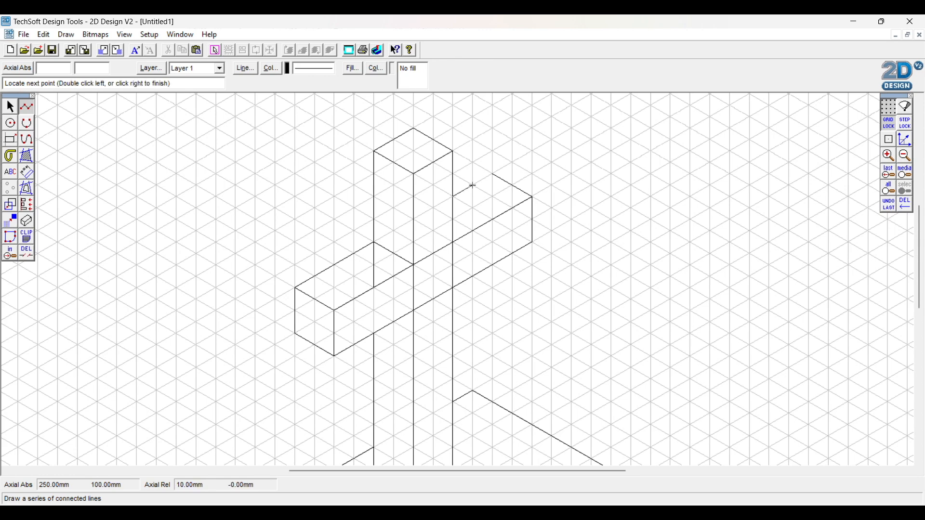
double_click(492, 175)
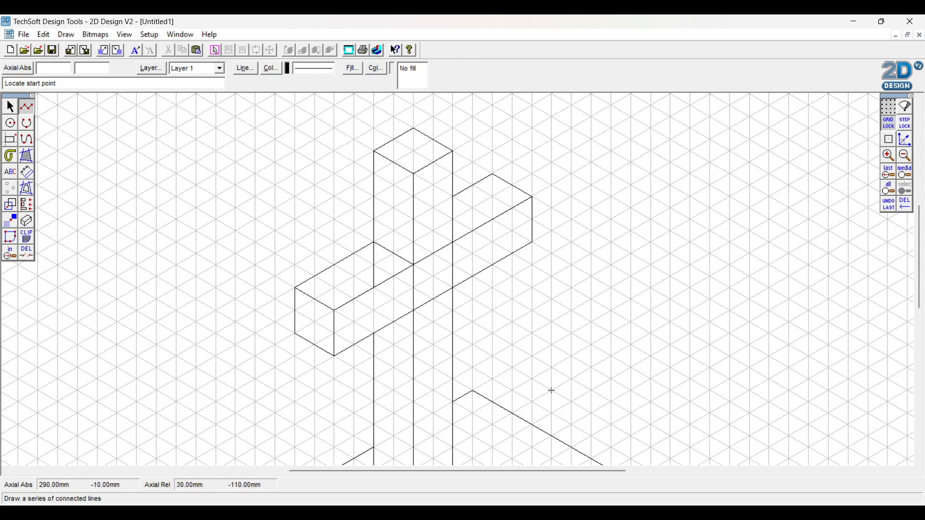
Delete the post edge inside the crossbar's top face and the two crossbar edges crossing the post's right front face.
click(27, 257)
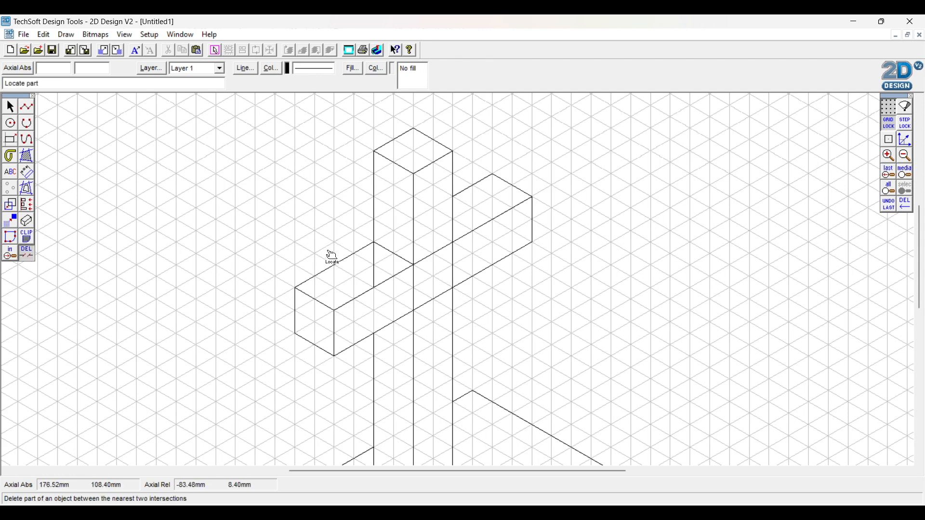
click(375, 269)
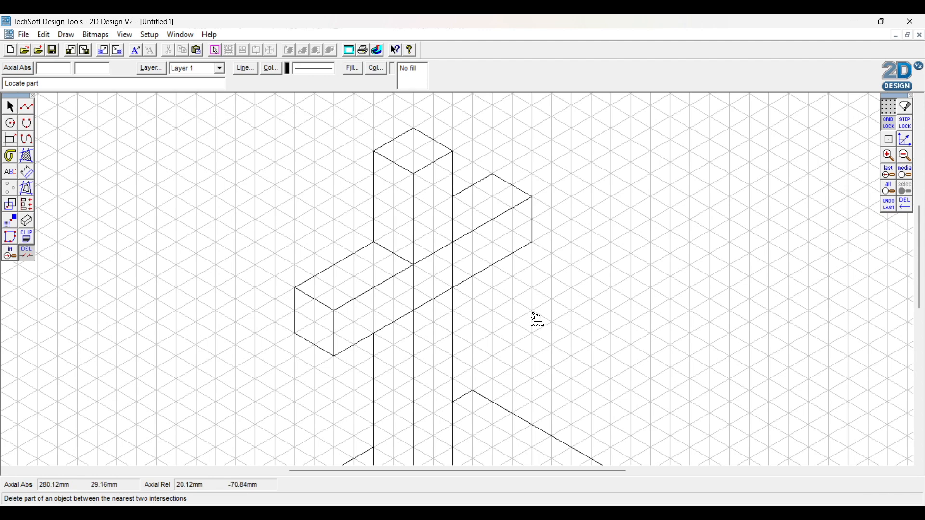
click(438, 254)
click(440, 301)
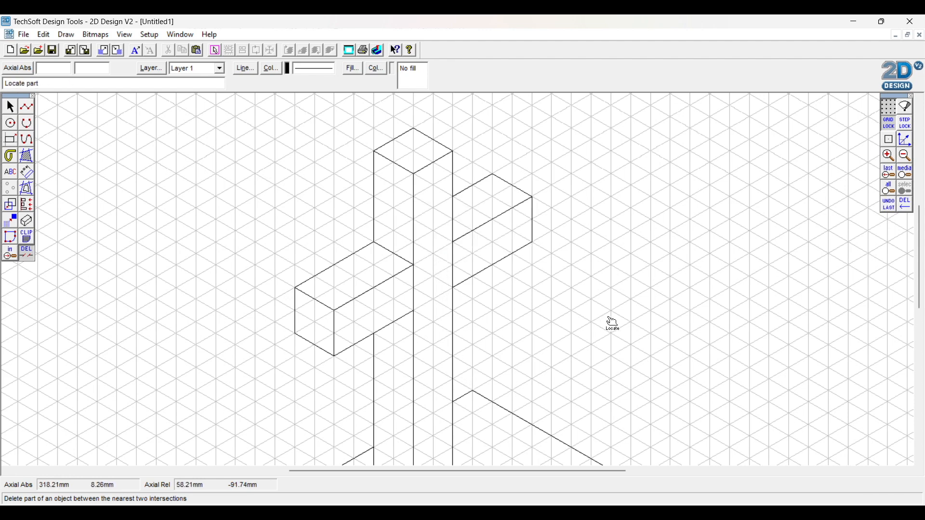
Draw a circle of 20 mm radius on the base's top face, in front of and to the right of the post.
drag(921, 309, 921, 307)
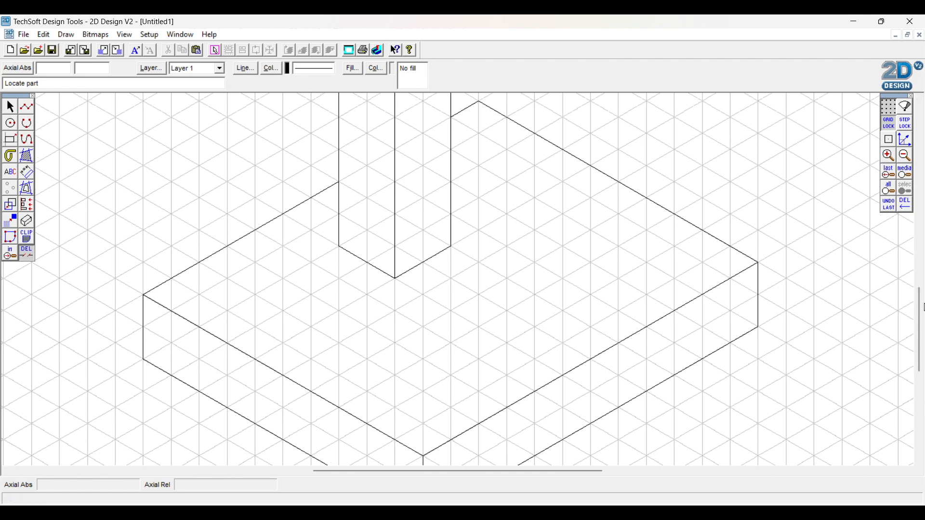
click(10, 123)
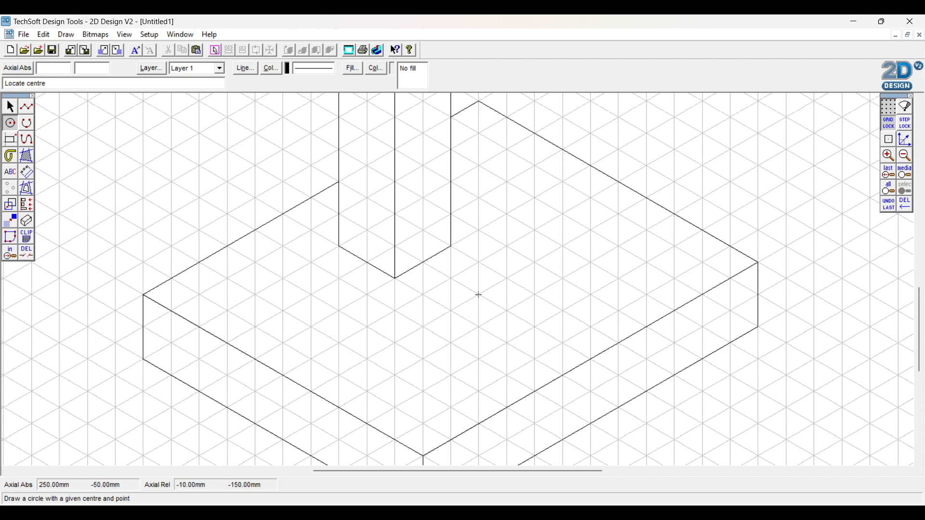
click(507, 311)
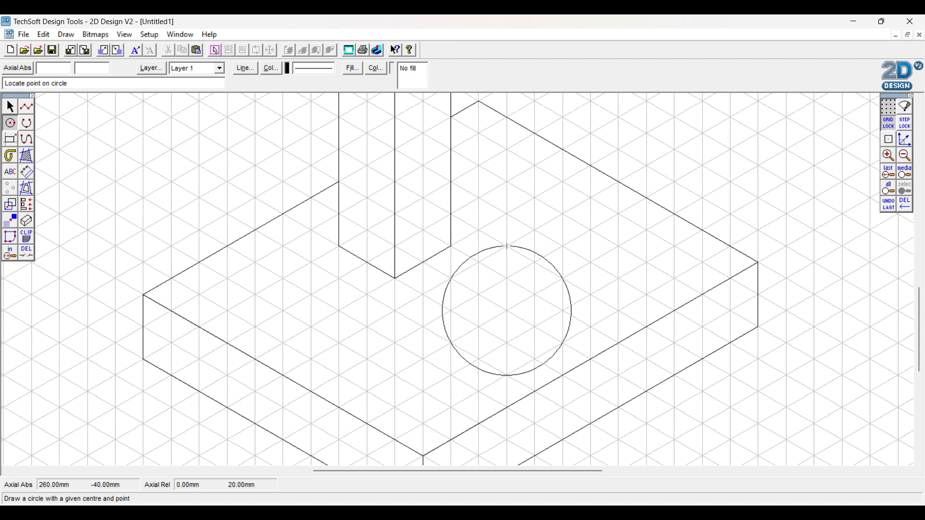
click(507, 246)
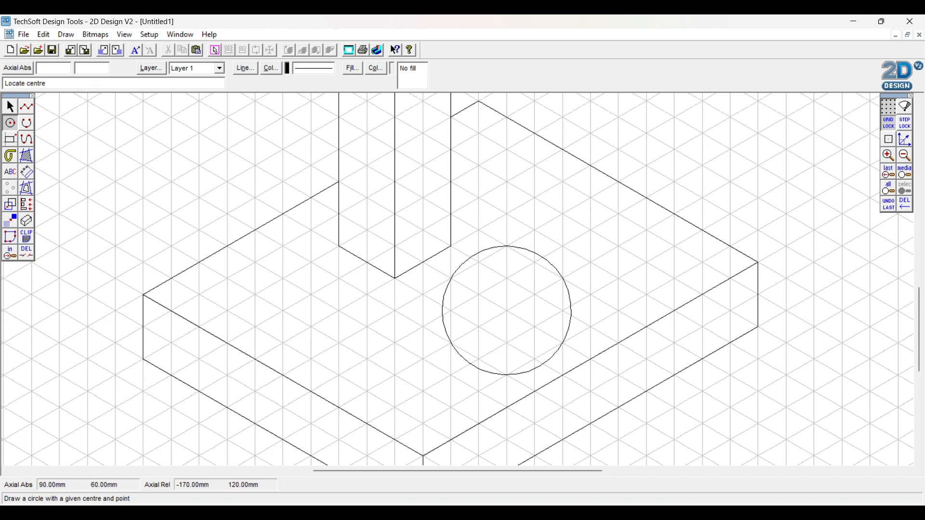
Flatten the circle into an ellipse by moving its upper and lower extents 10 mm towards the centre.
click(11, 107)
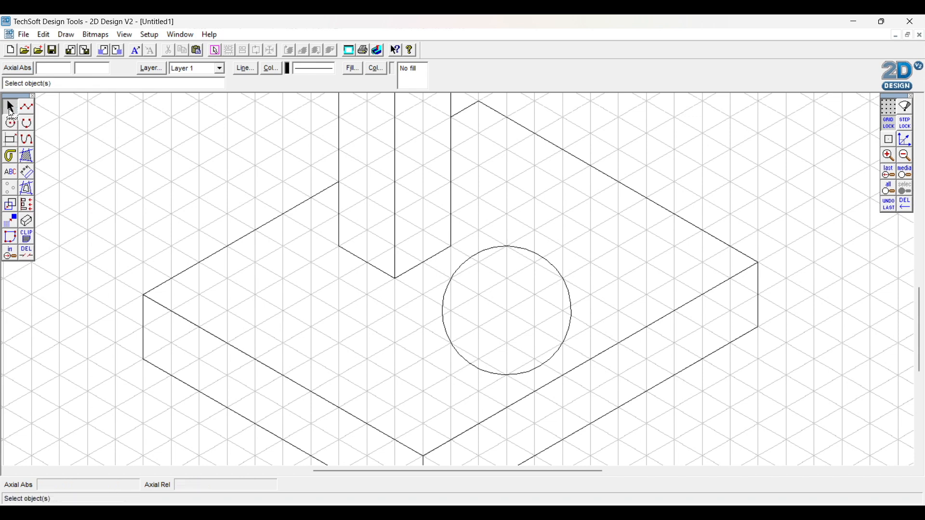
click(535, 339)
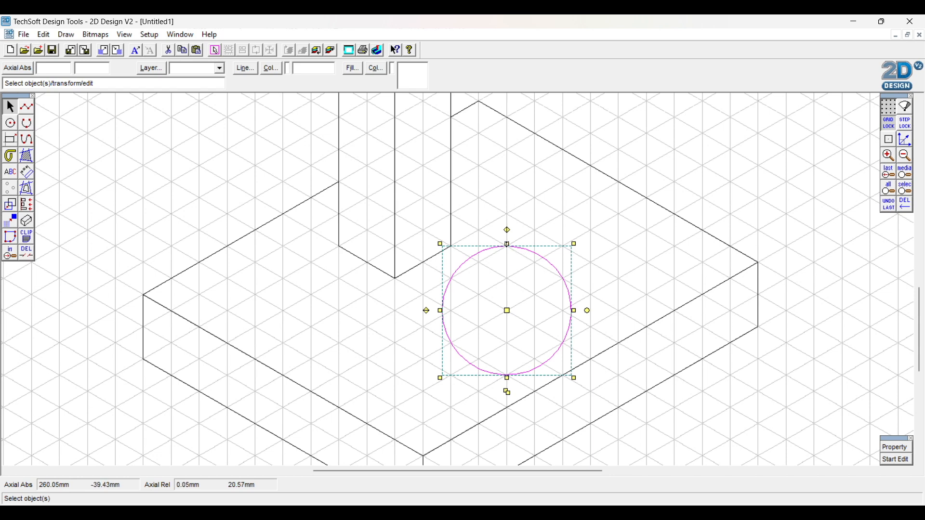
drag(508, 244, 508, 276)
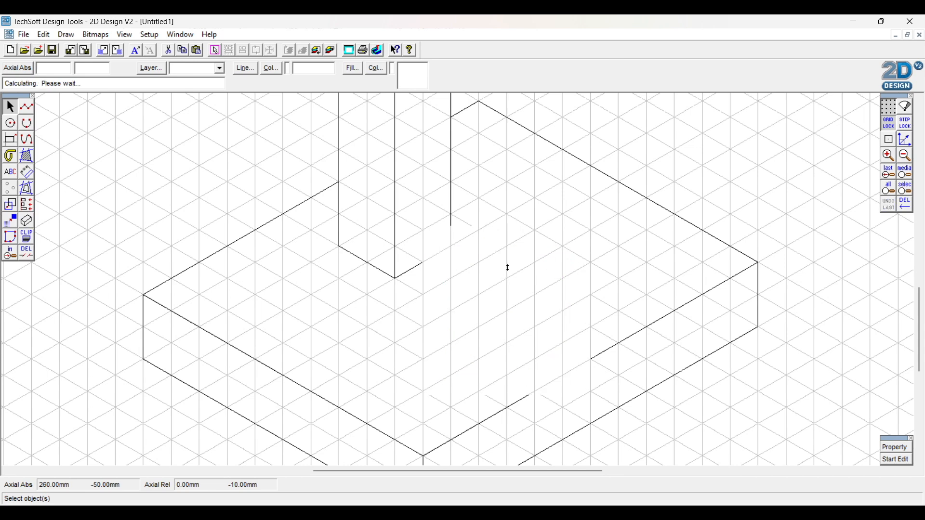
drag(507, 378, 508, 354)
click(642, 268)
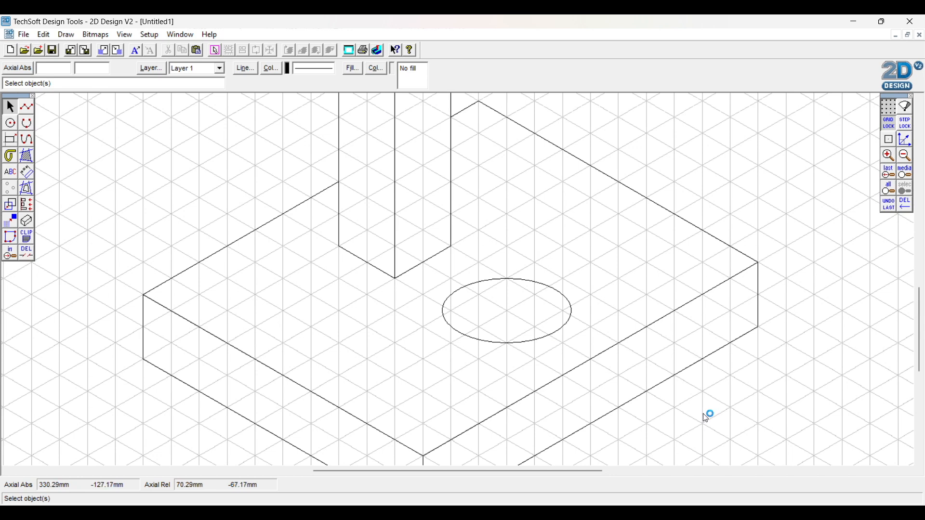
Place a copy of the ellipse about 10 mm directly below the original and delete the copy's part outside the upper ellipse.
click(472, 340)
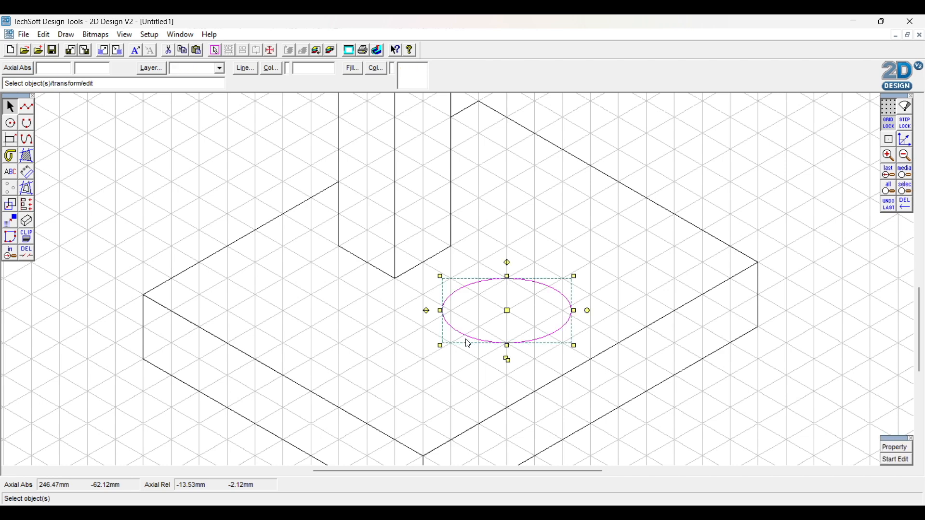
click(44, 34)
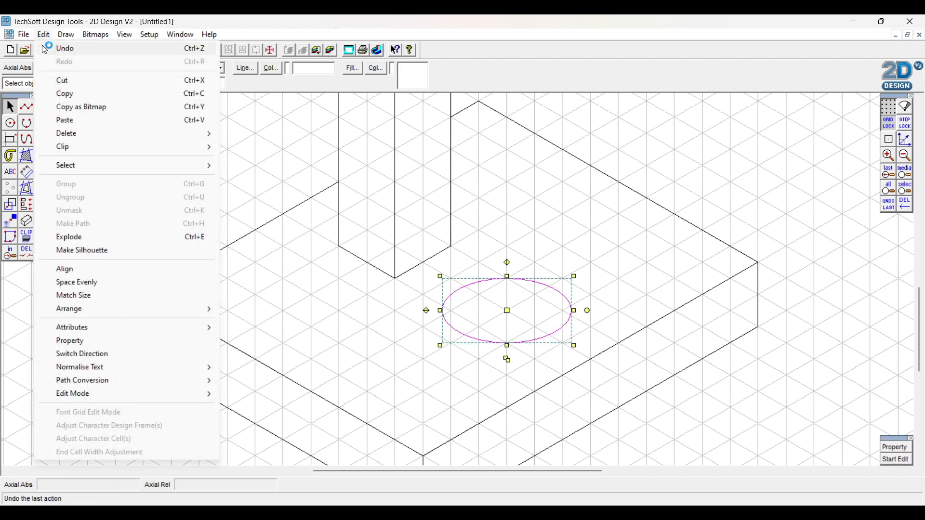
click(64, 99)
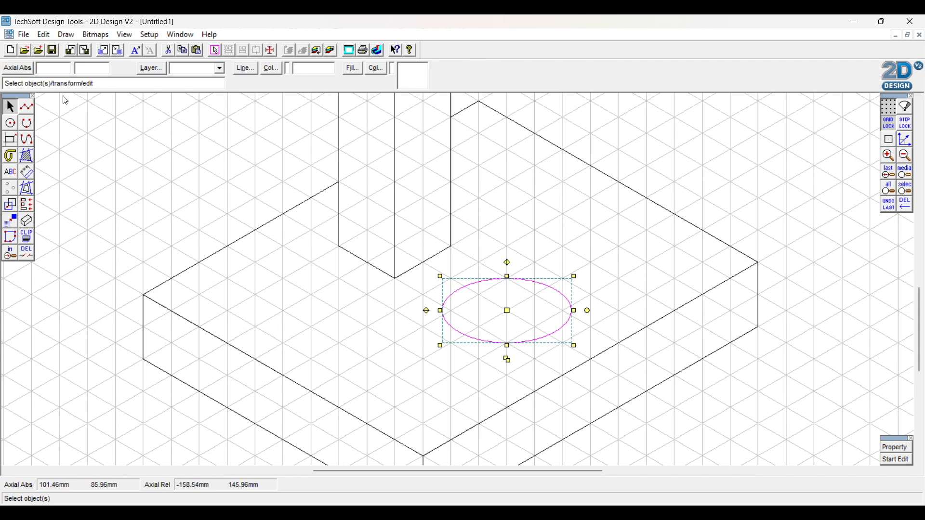
click(44, 37)
click(64, 122)
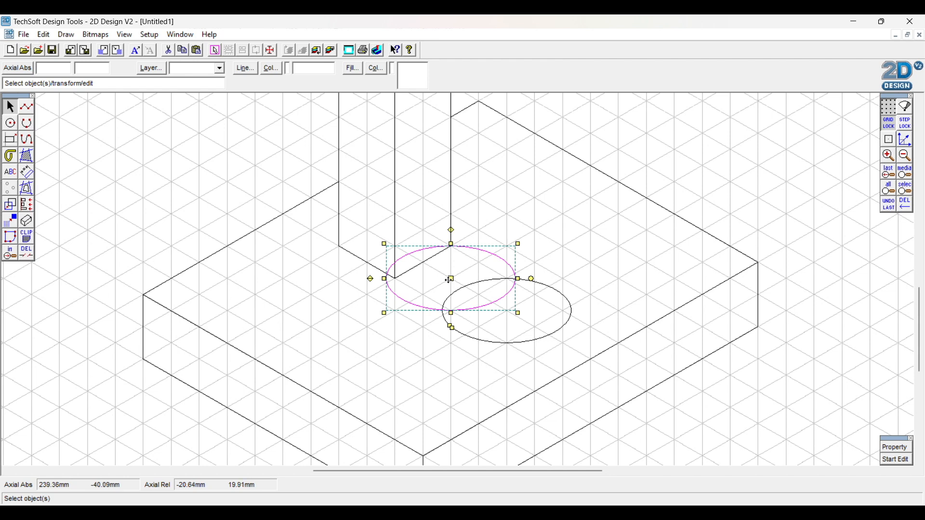
drag(449, 280, 506, 331)
click(717, 320)
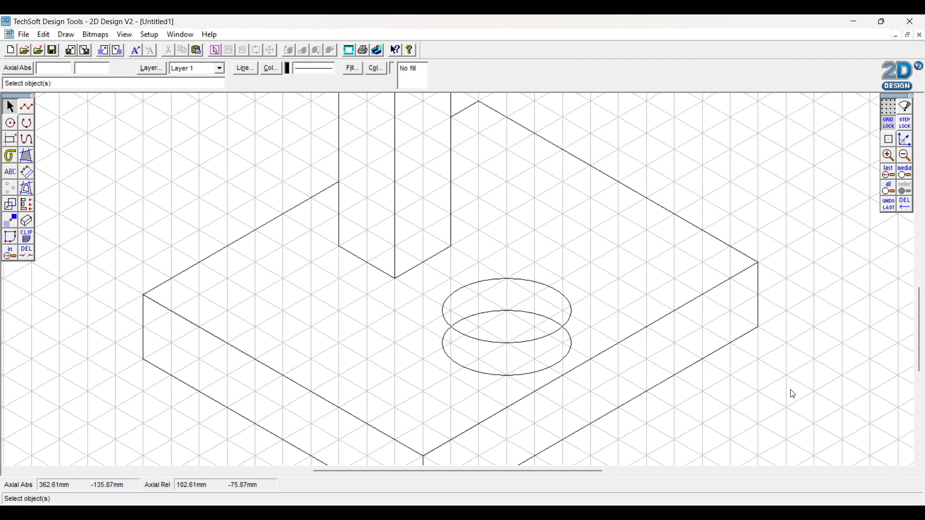
click(26, 254)
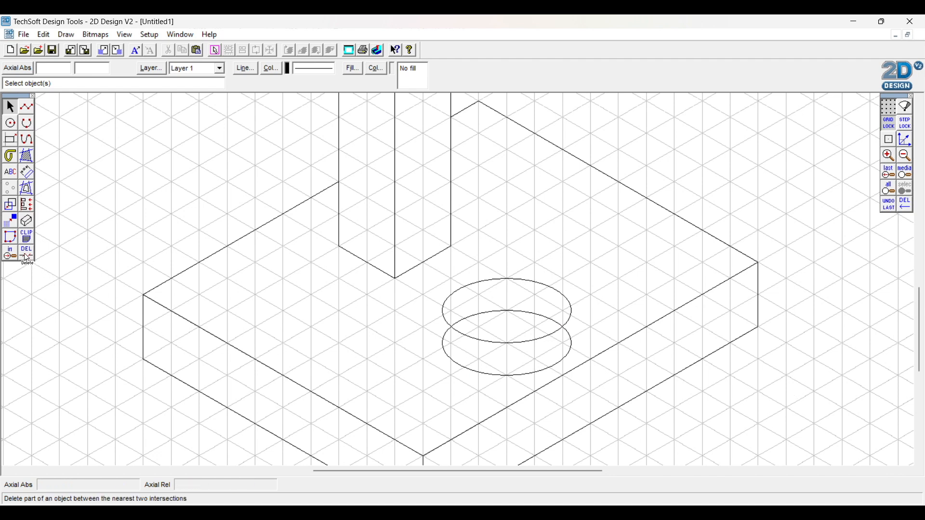
click(466, 371)
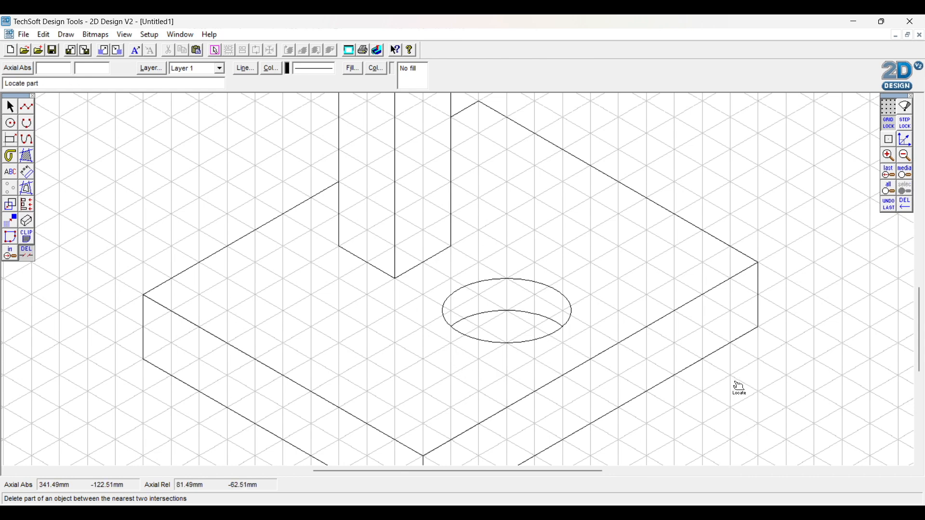
Open the custom colour definition for the fill colour.
click(907, 157)
click(908, 157)
click(907, 157)
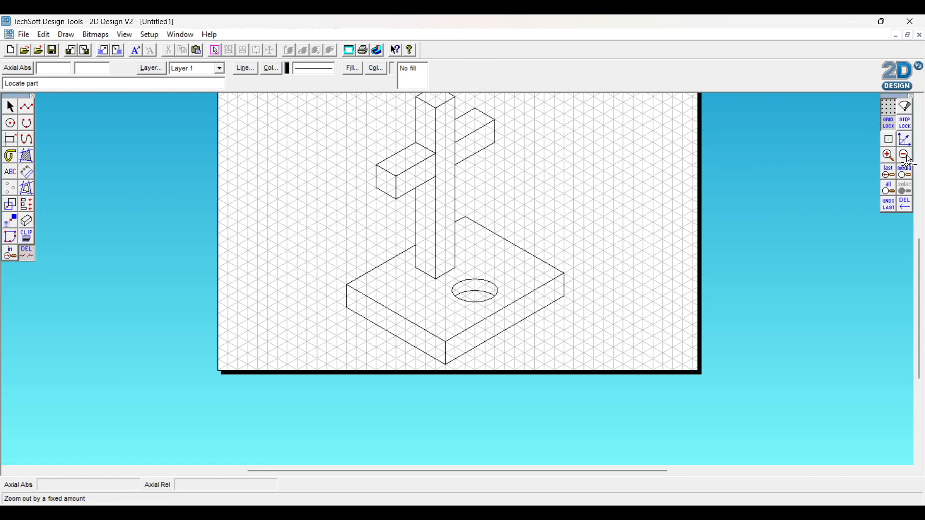
drag(920, 292, 920, 271)
click(888, 187)
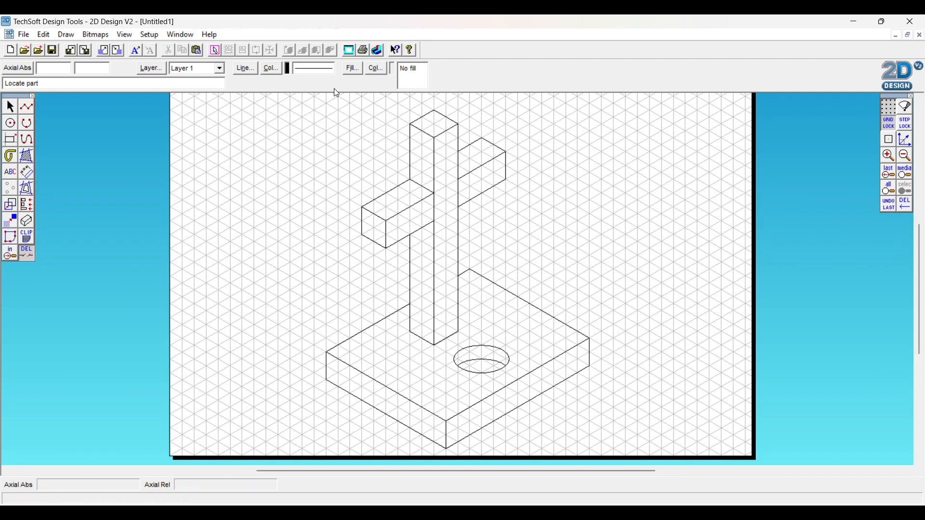
click(378, 69)
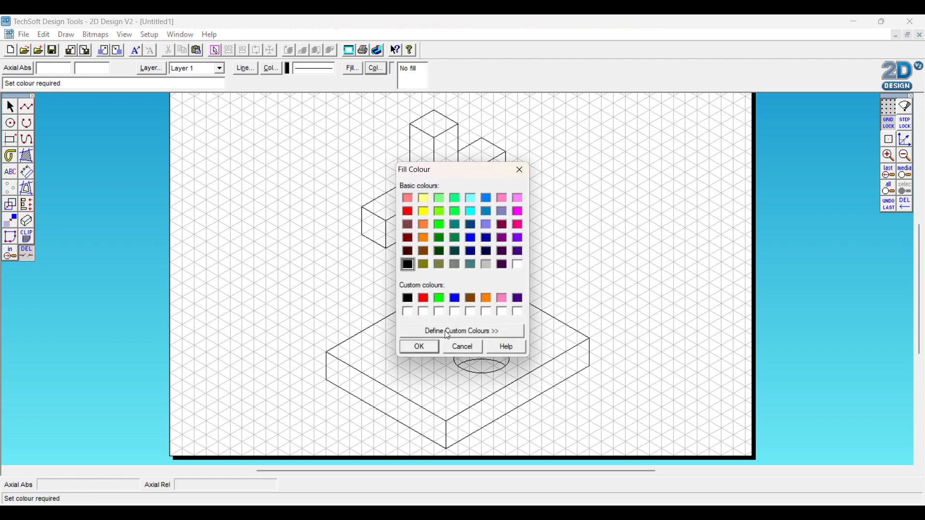
click(463, 329)
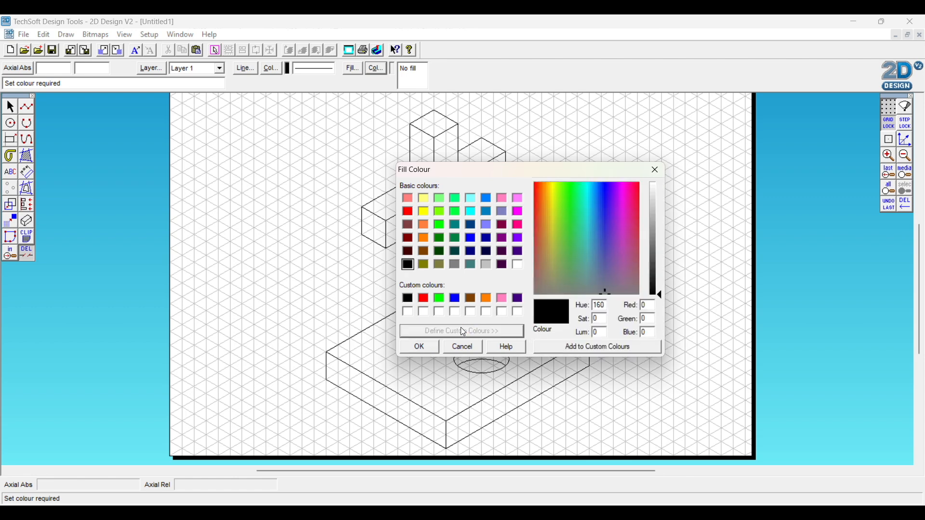
click(550, 238)
click(551, 243)
click(550, 251)
click(551, 251)
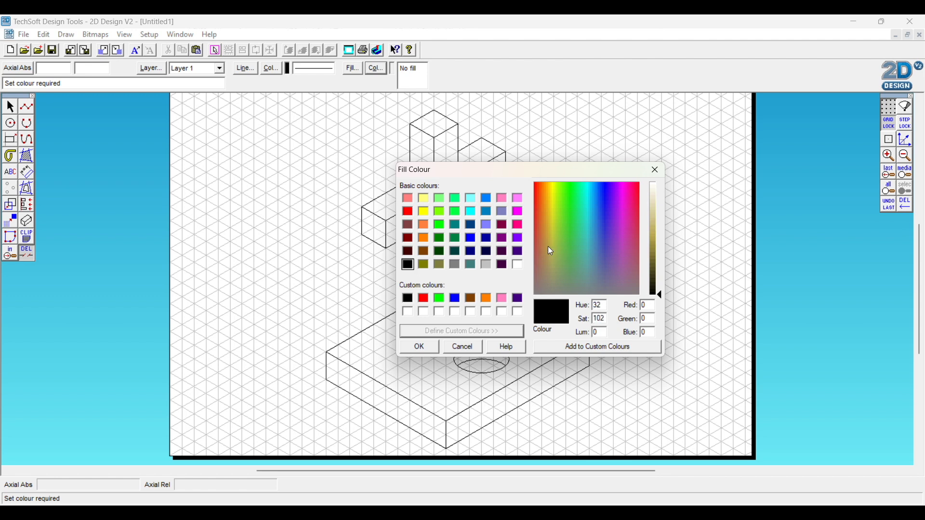
click(655, 216)
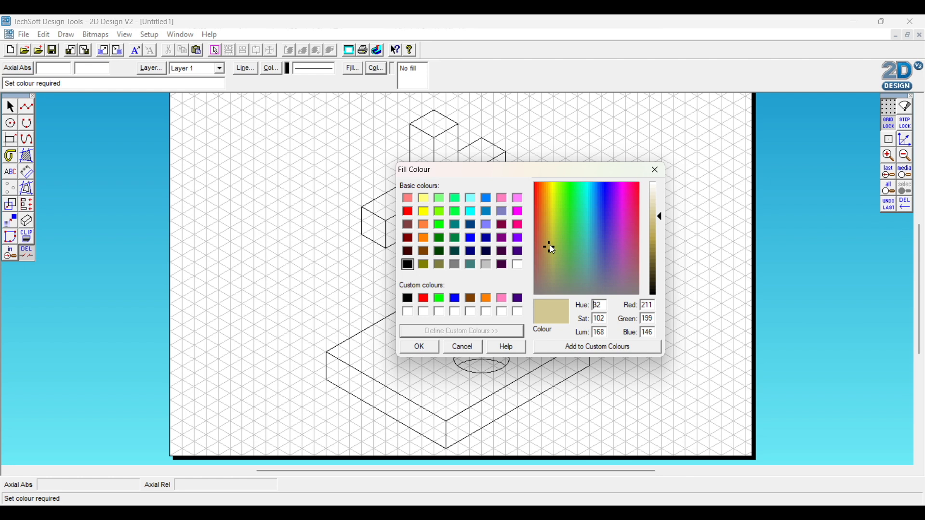
Store a light beige fill colour with RGB 209, 196, 146 in the first empty custom colour slot.
click(412, 317)
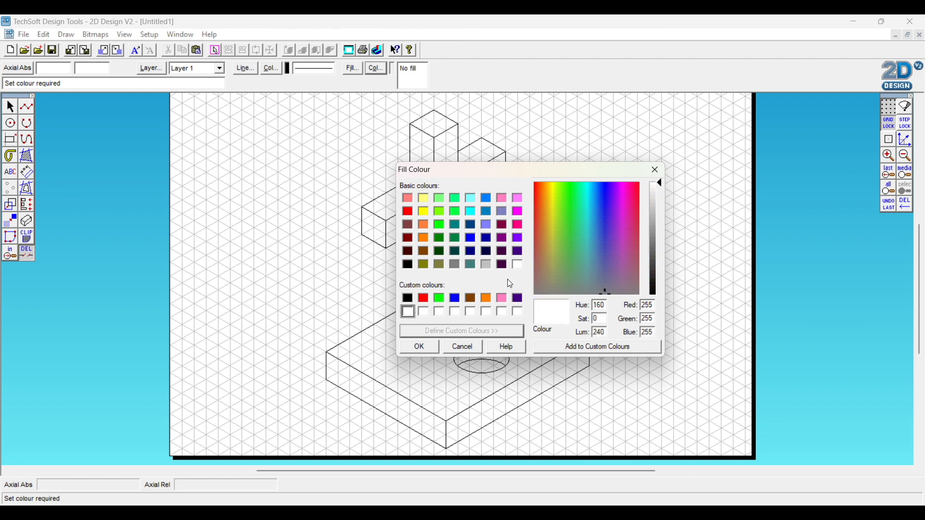
click(549, 249)
click(656, 205)
click(656, 212)
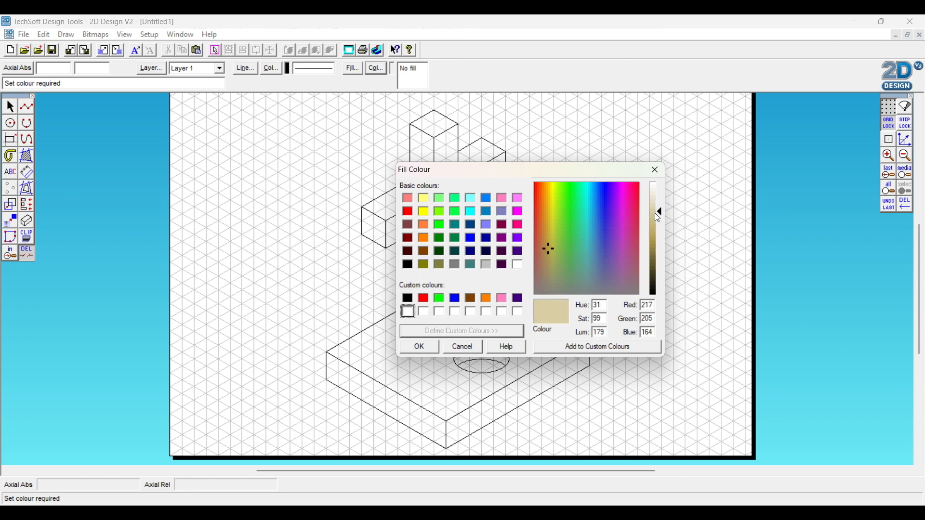
click(655, 216)
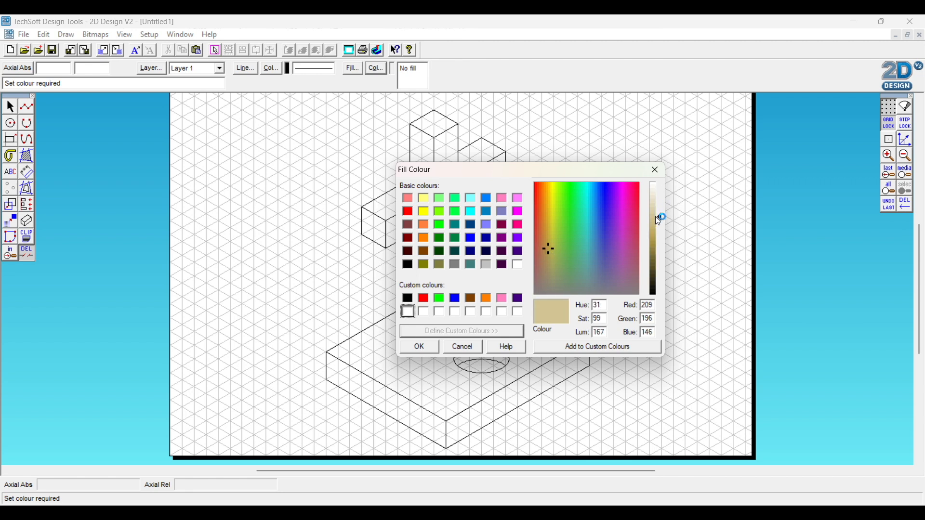
click(579, 349)
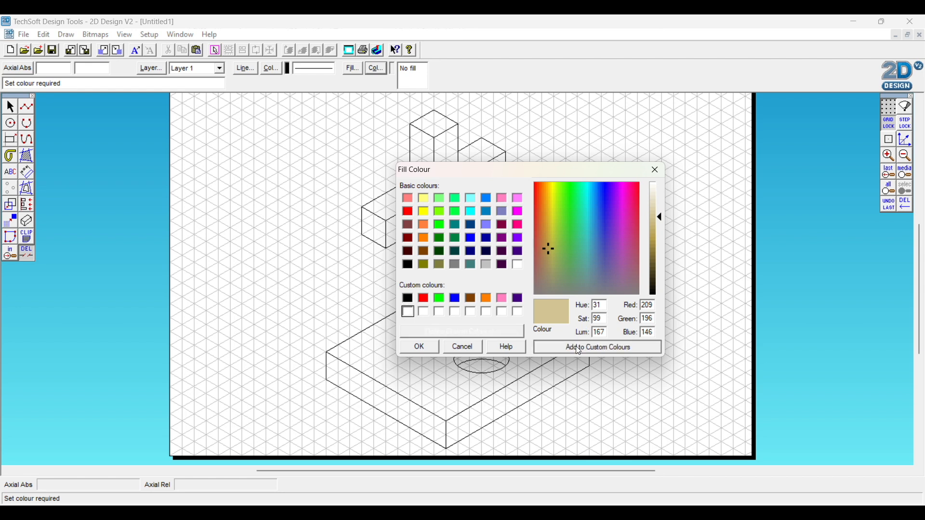
Store a darker beige fill colour with RGB 194, 175, 107 in the second slot of the lower custom colour row.
click(424, 312)
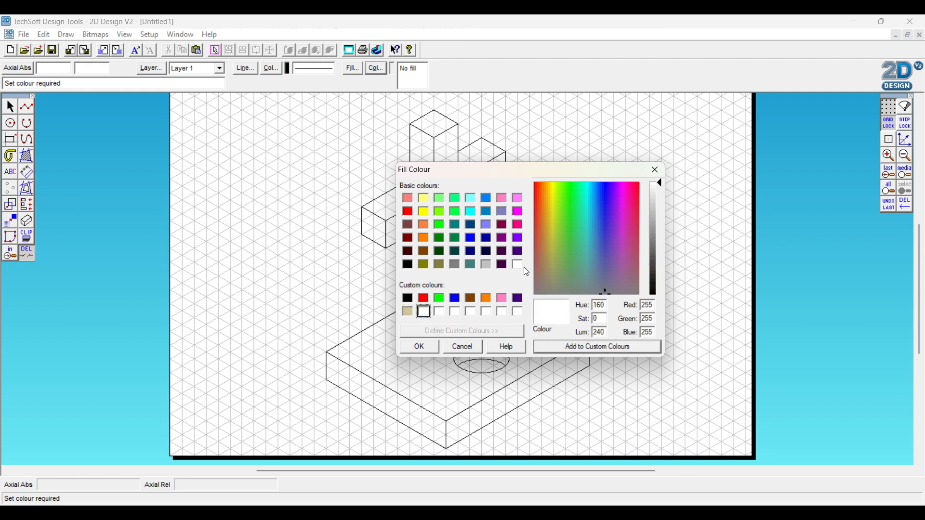
click(549, 248)
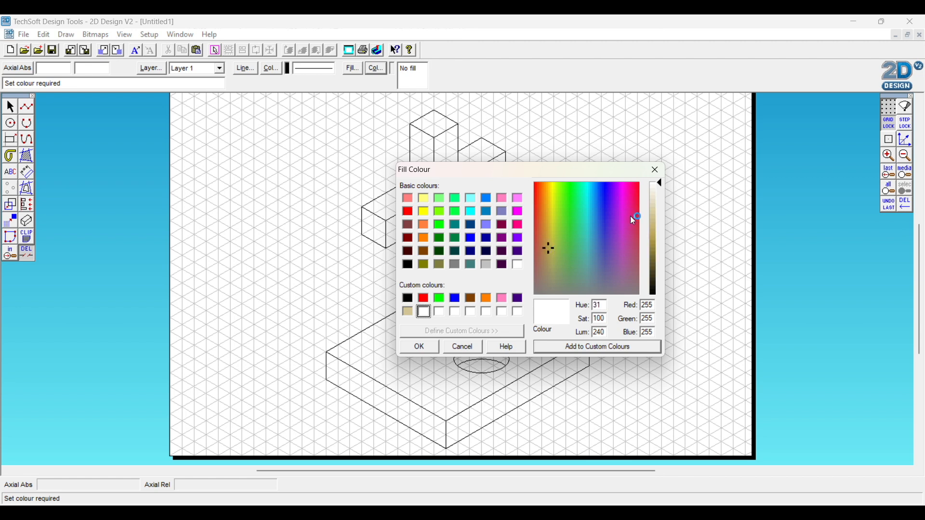
click(656, 227)
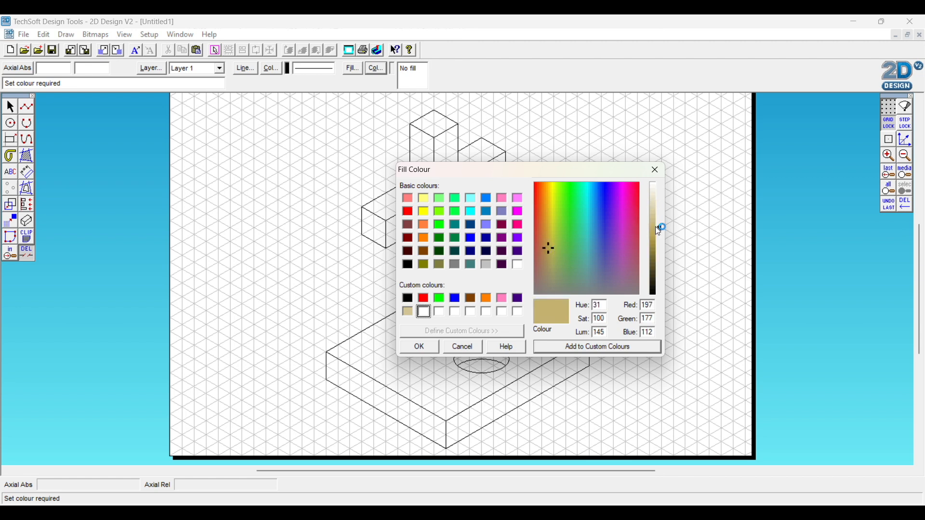
click(659, 232)
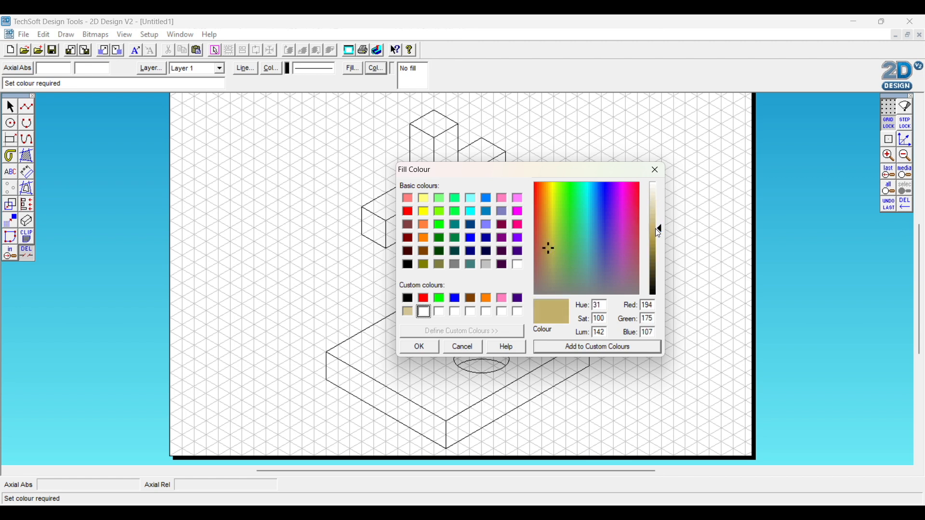
click(601, 349)
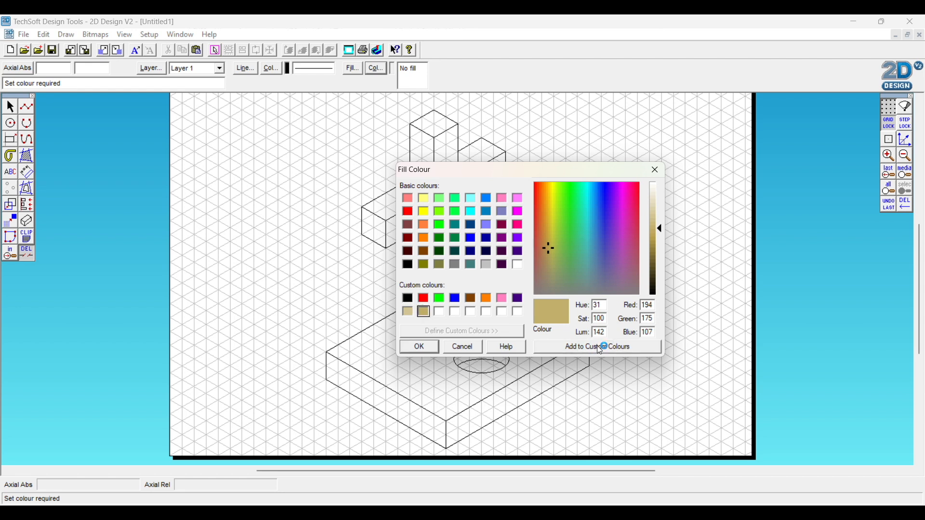
Store the darkest beige fill colour with RGB 172, 147, 70 in the third slot of the lower custom colour row.
click(440, 312)
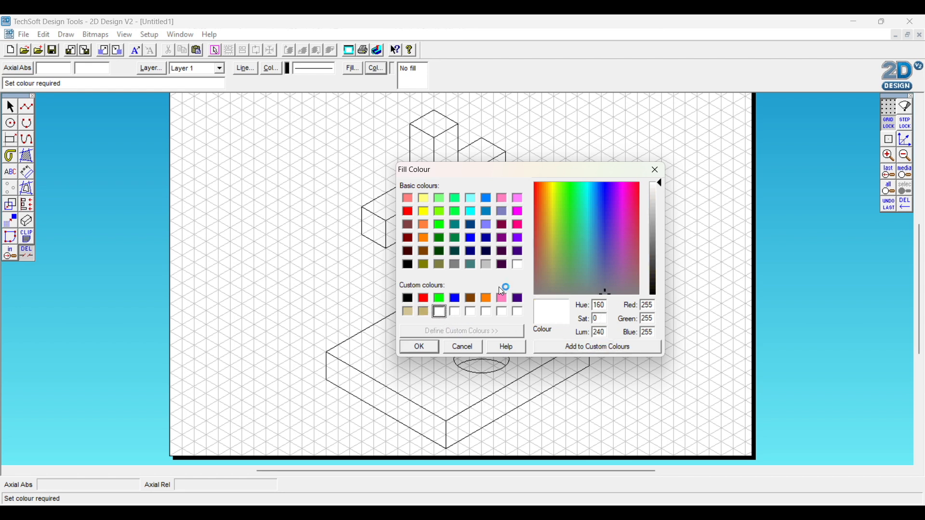
click(547, 248)
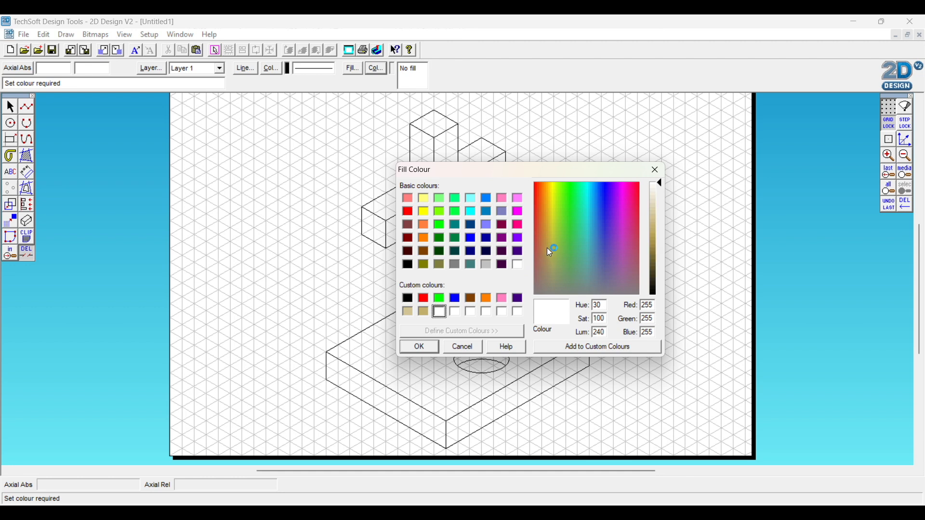
click(657, 242)
click(594, 347)
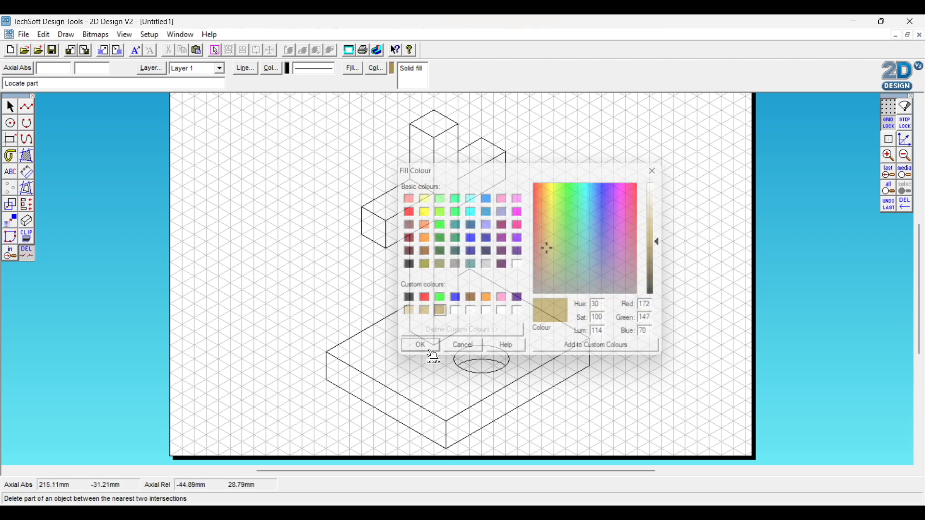
Set the boundary fill colour to the light beige in the first slot of the lower custom colour row.
double_click(27, 156)
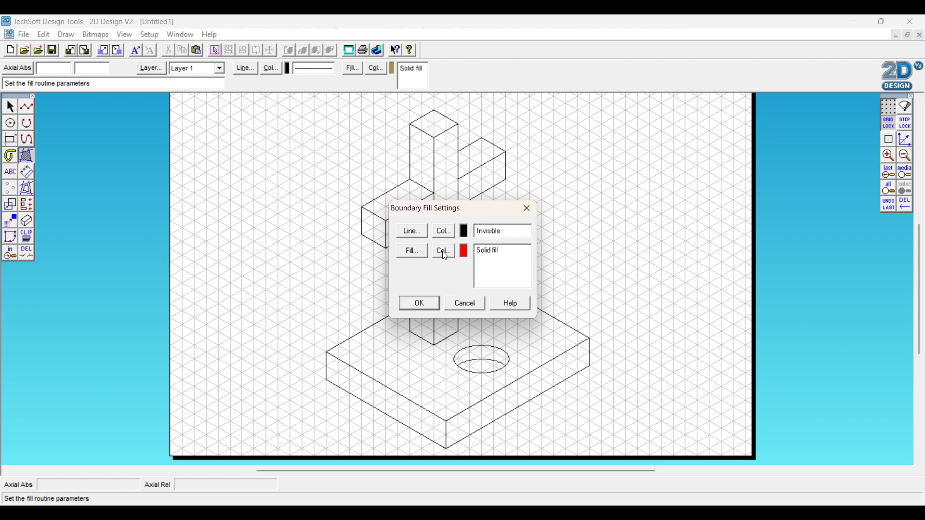
click(443, 251)
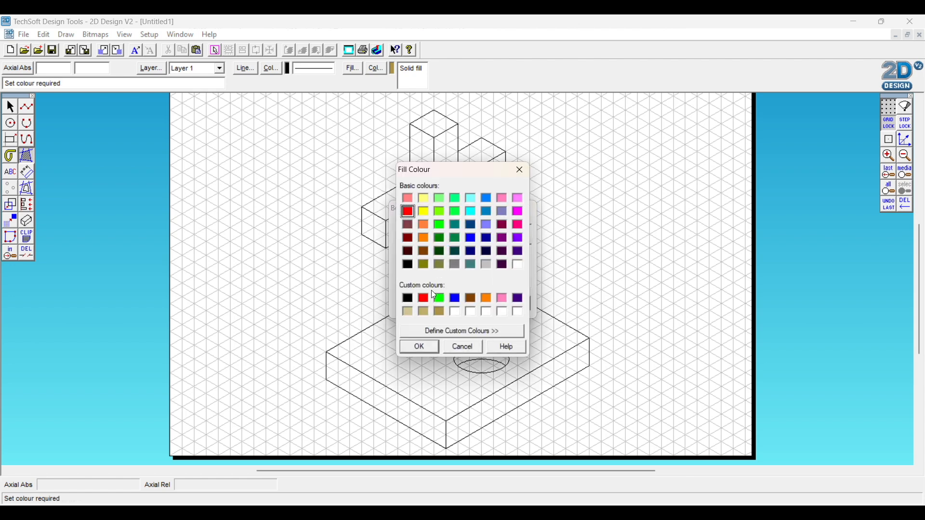
click(408, 311)
click(419, 347)
click(418, 303)
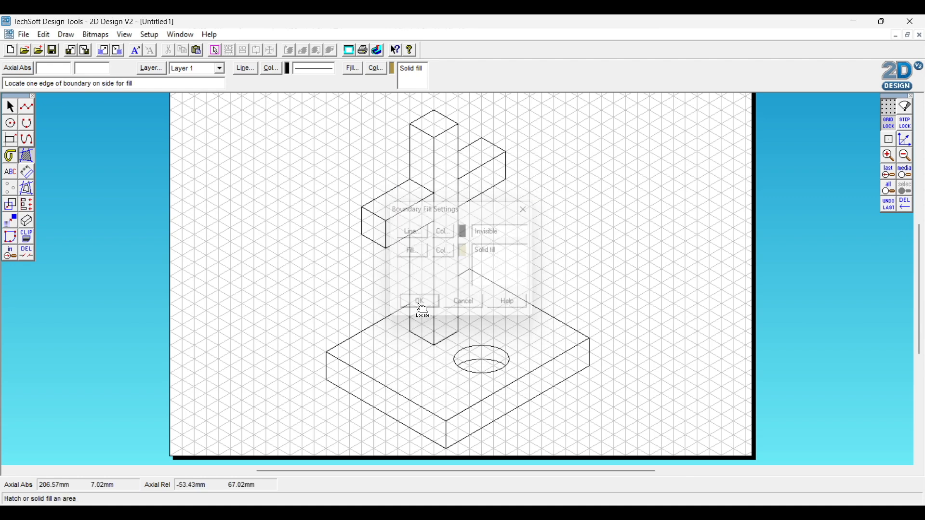
Fill the top faces of the post and of both crossbar arms with light beige, without islands.
click(436, 125)
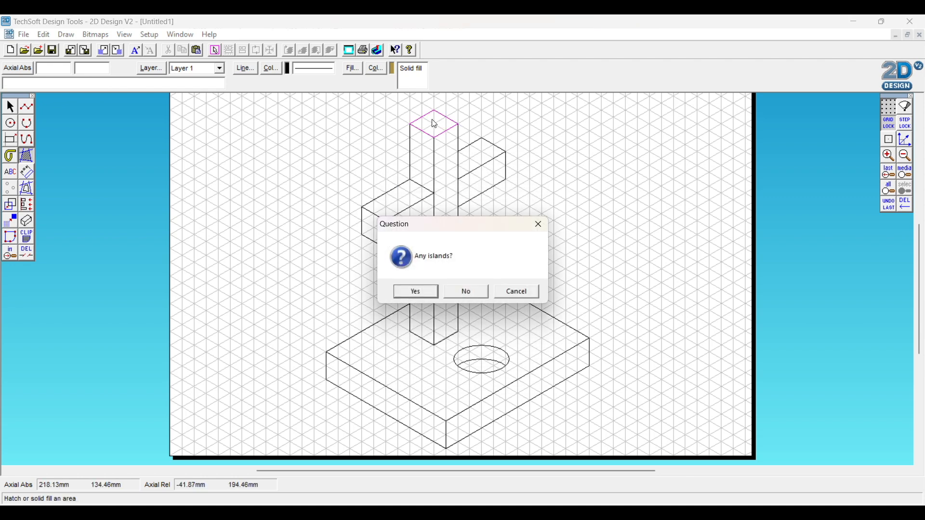
click(467, 292)
click(411, 199)
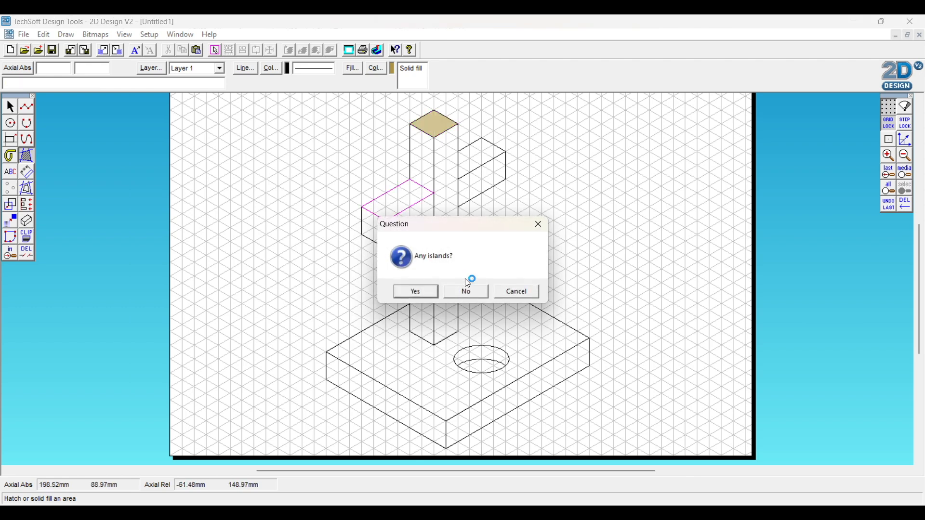
click(468, 292)
click(478, 159)
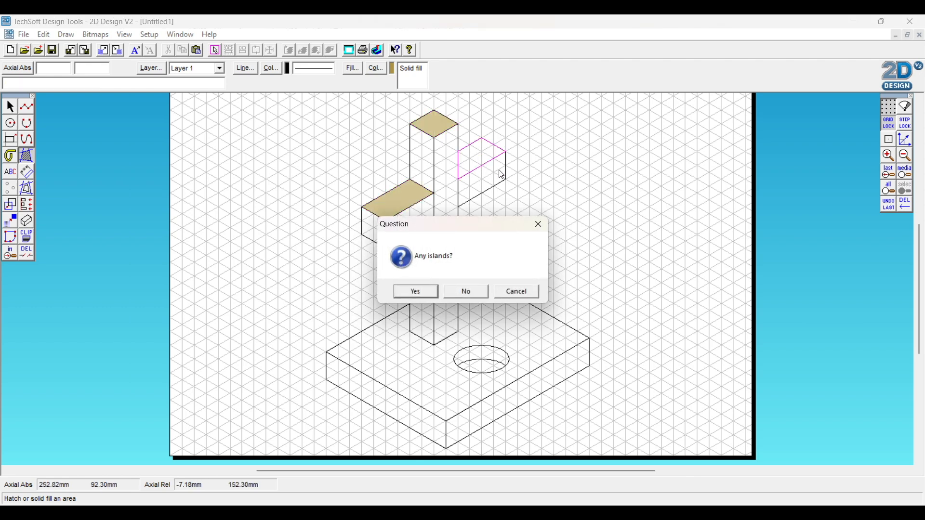
click(471, 292)
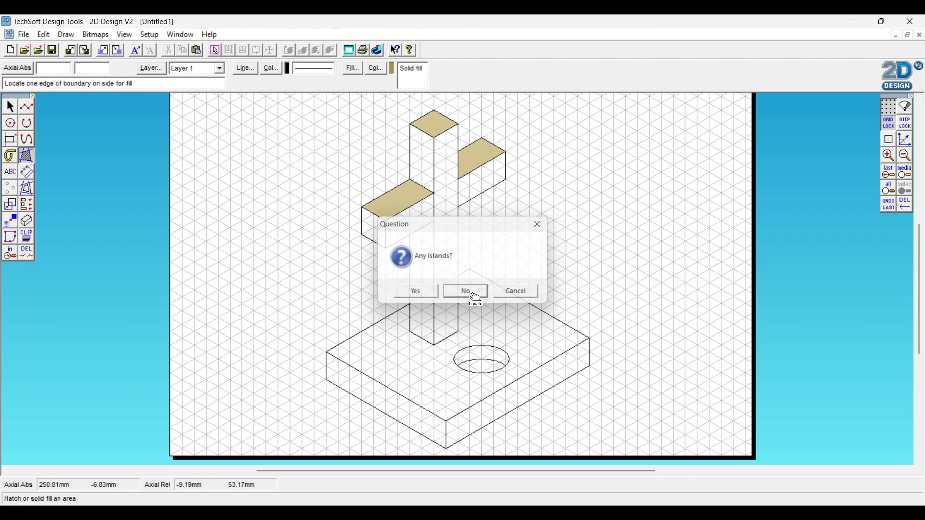
click(389, 344)
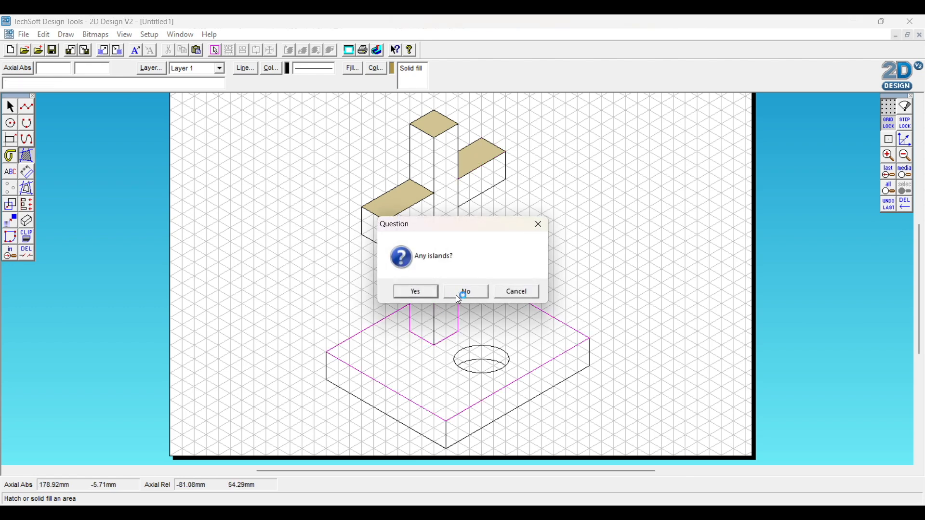
click(461, 293)
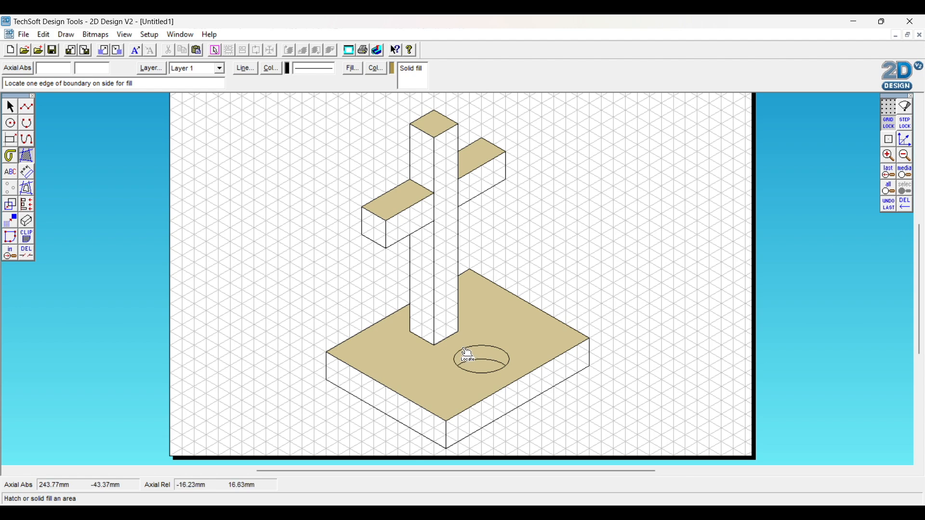
key(ctrl+z)
Fill the base's top face light beige with the hole's edges as islands, and fill the lower area inside the hole light beige too.
click(26, 155)
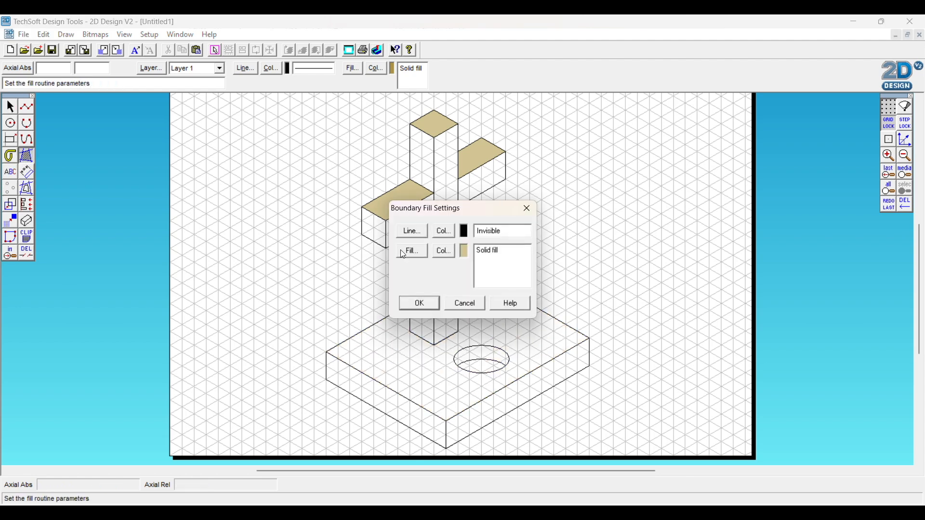
click(437, 304)
click(392, 331)
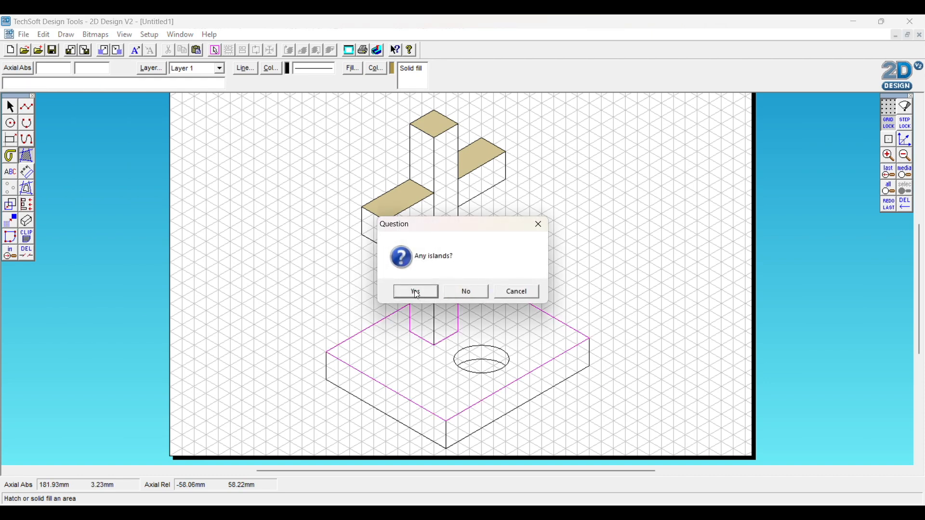
click(416, 292)
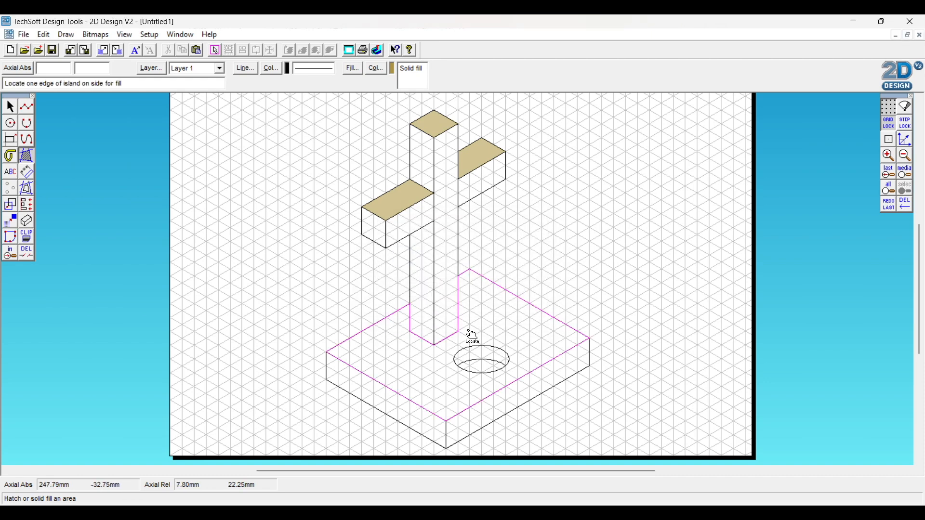
click(485, 353)
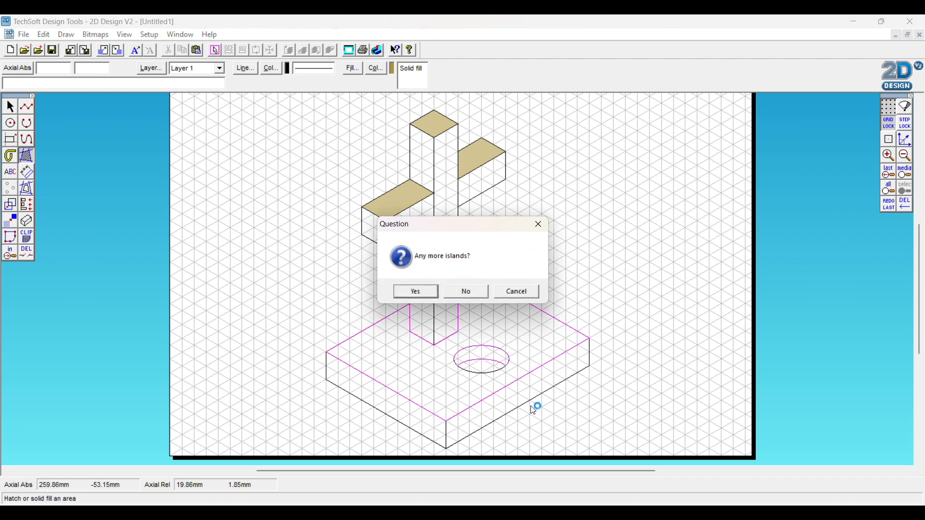
click(415, 292)
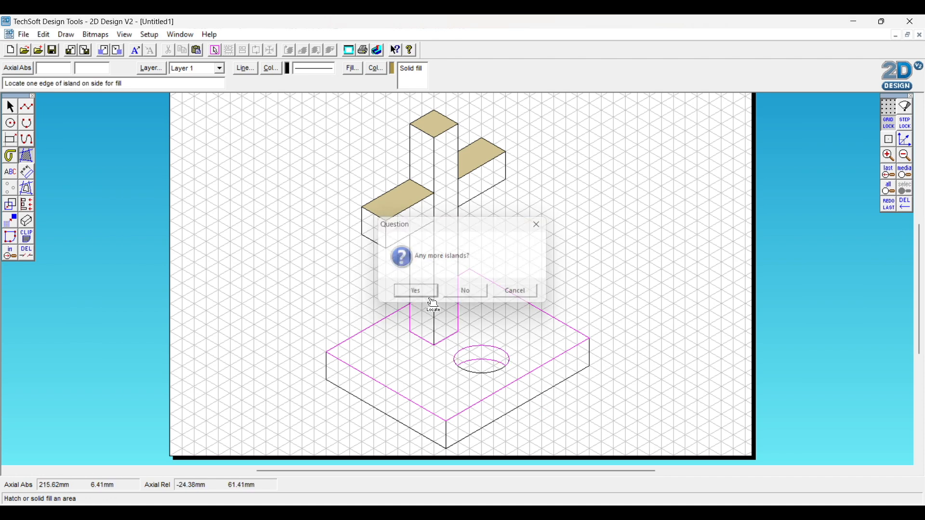
click(483, 374)
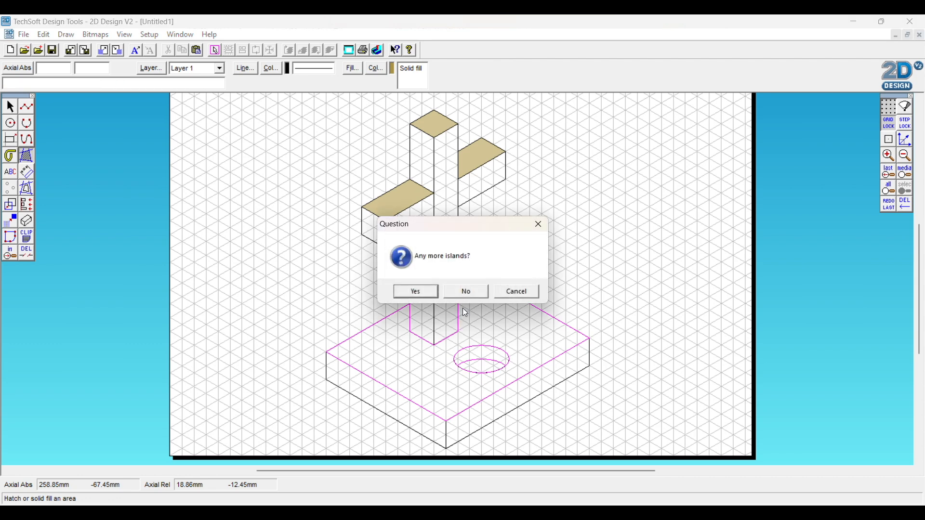
click(467, 292)
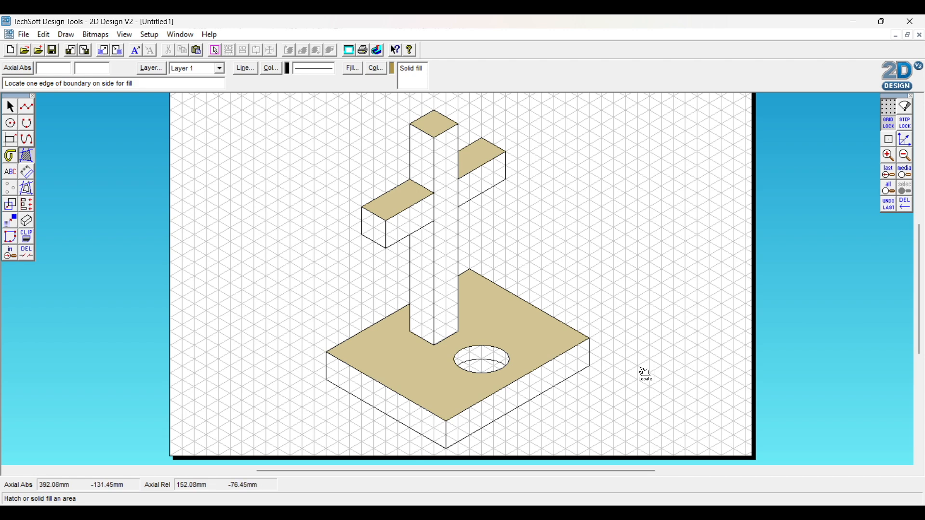
click(483, 364)
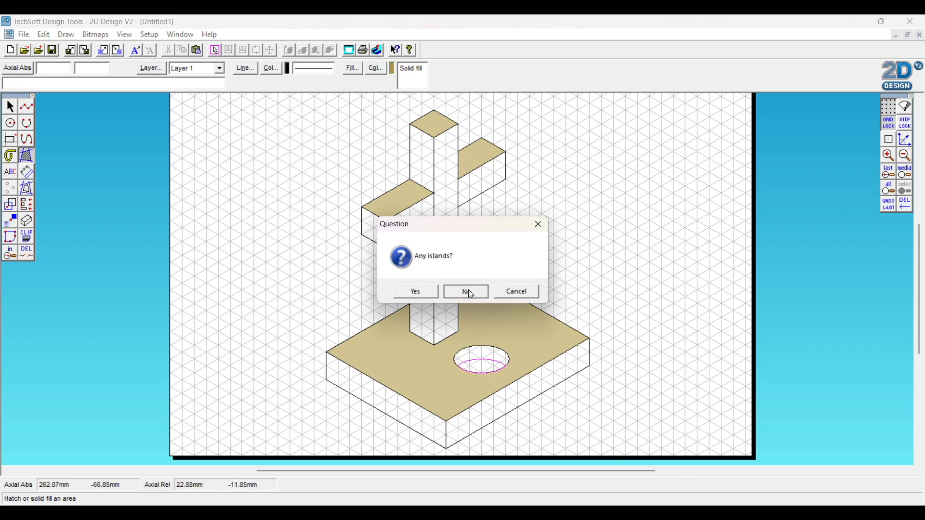
click(468, 292)
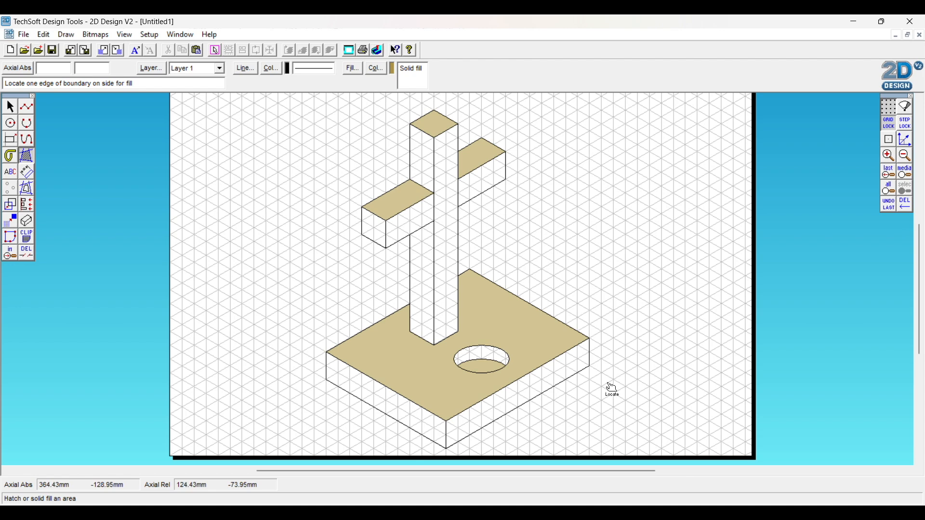
Set the boundary fill colour to the medium beige in the second slot of the lower custom colour row.
right_click(27, 155)
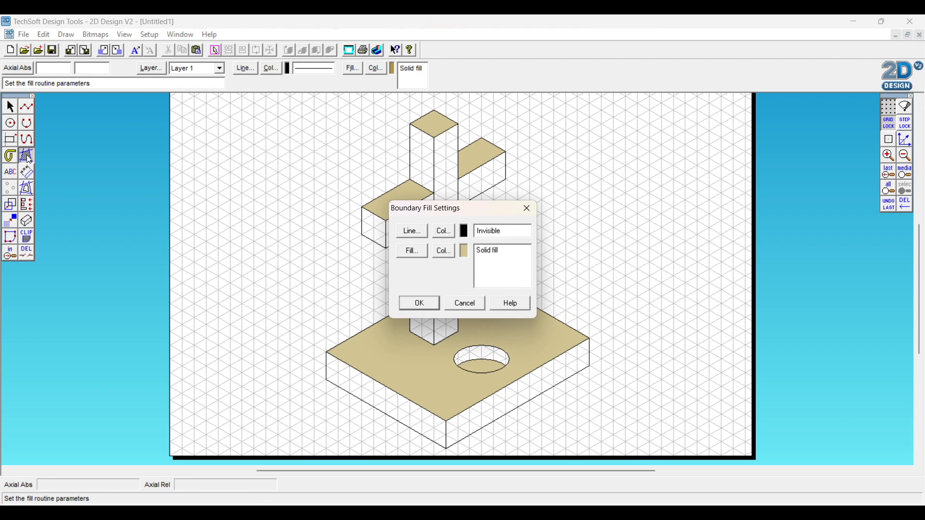
click(450, 249)
click(424, 311)
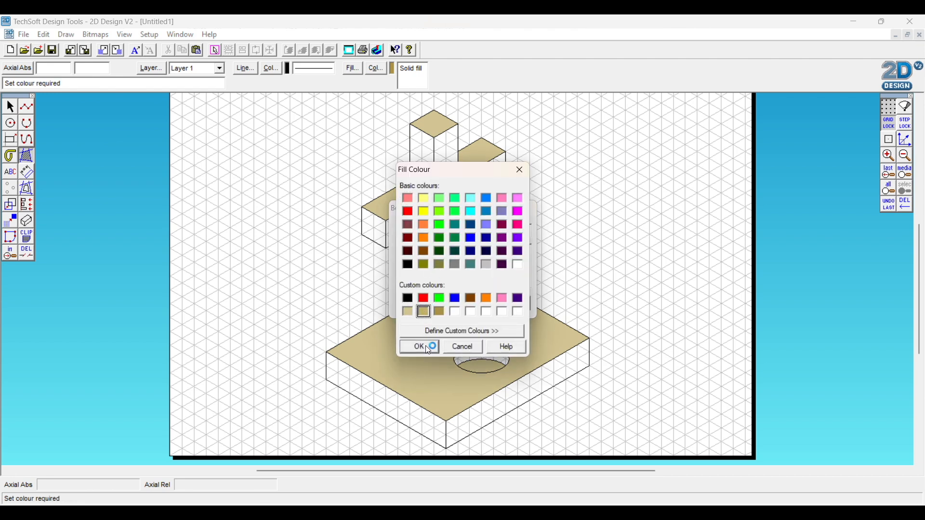
click(419, 347)
click(423, 303)
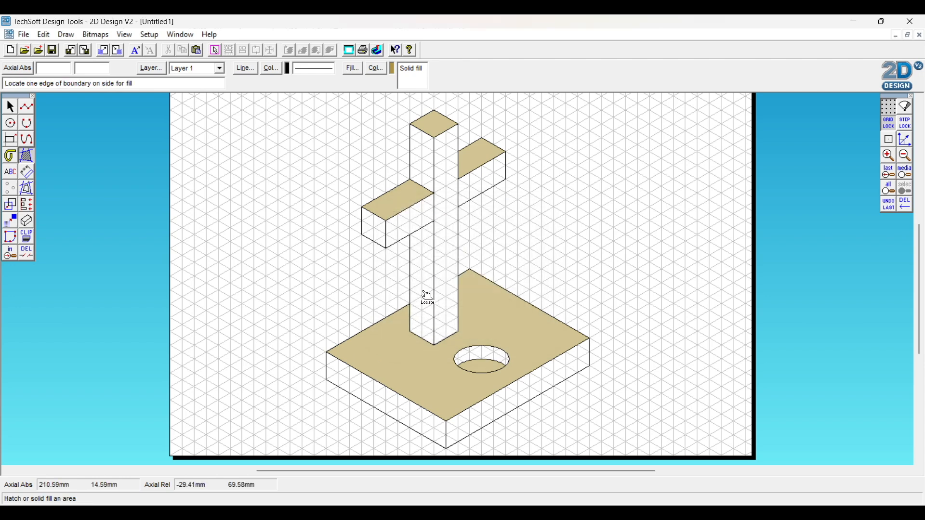
Fill both left-facing sections of the post and the left-facing side of the base with medium beige, without islands.
click(423, 151)
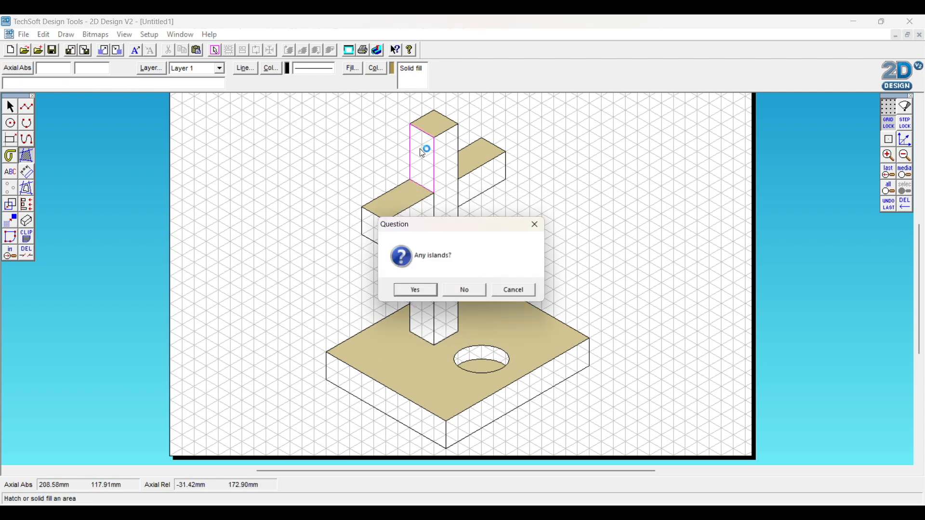
click(466, 292)
click(423, 268)
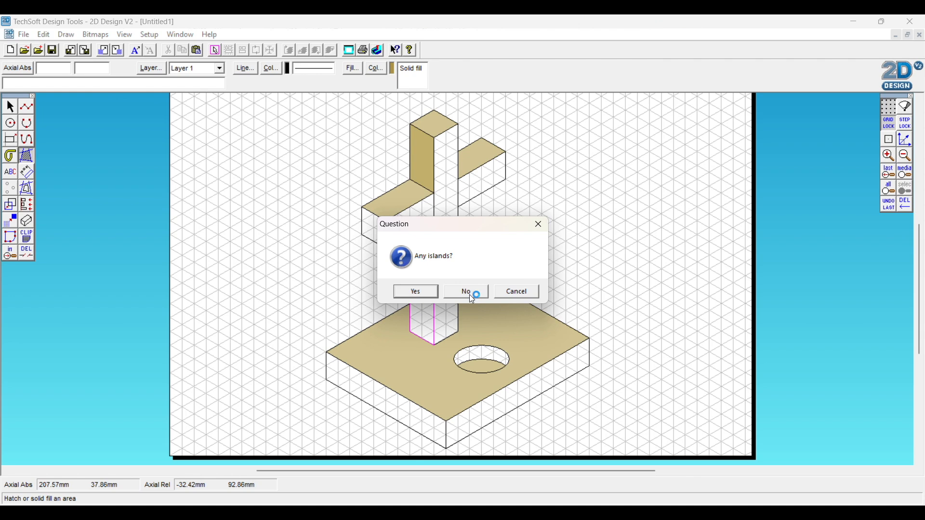
click(469, 295)
click(374, 391)
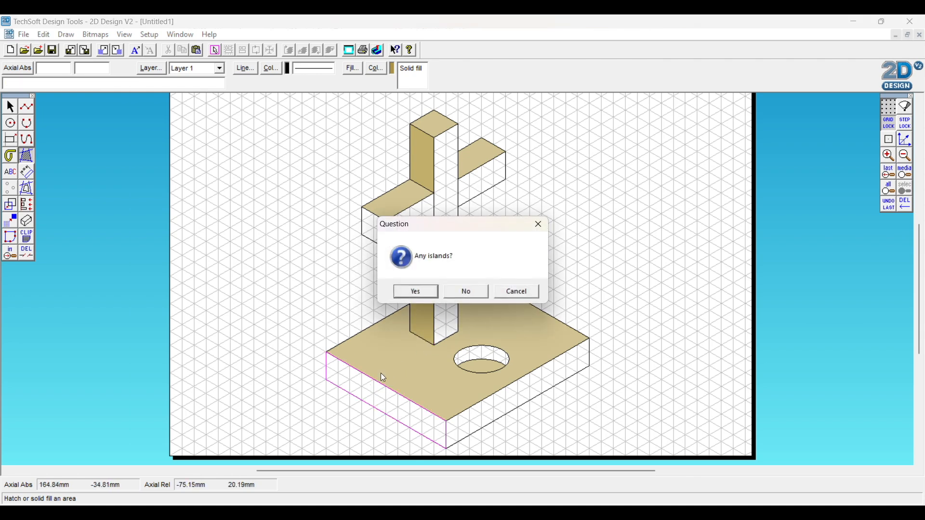
click(464, 292)
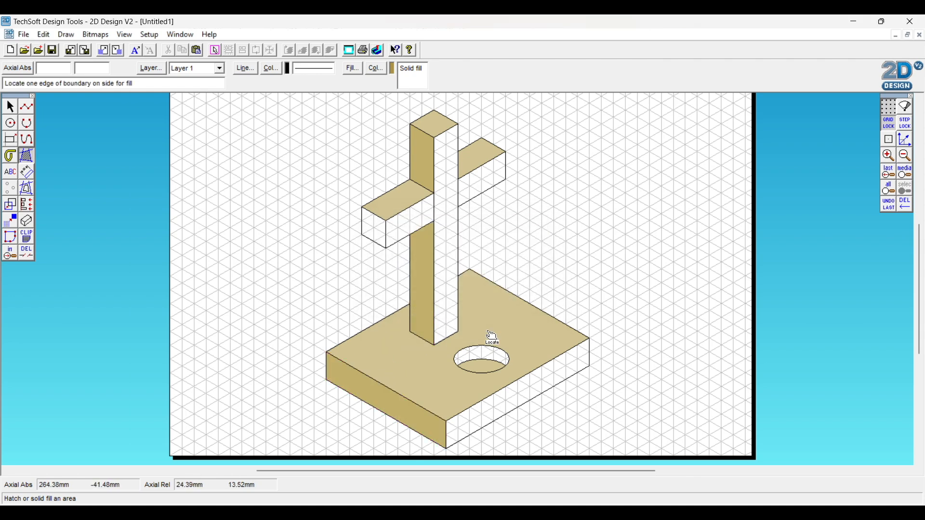
Fill the inner wall of the hole and the left end face of the crossbar with medium beige.
click(487, 358)
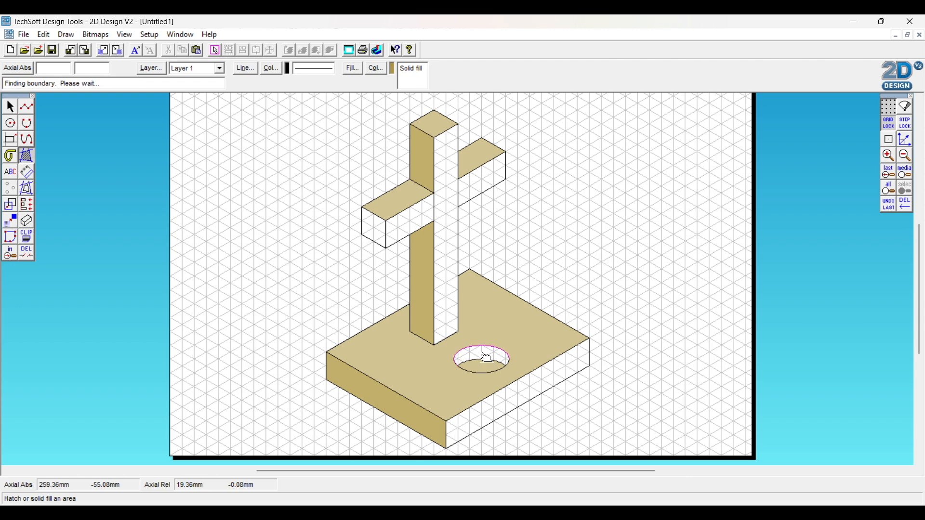
click(464, 290)
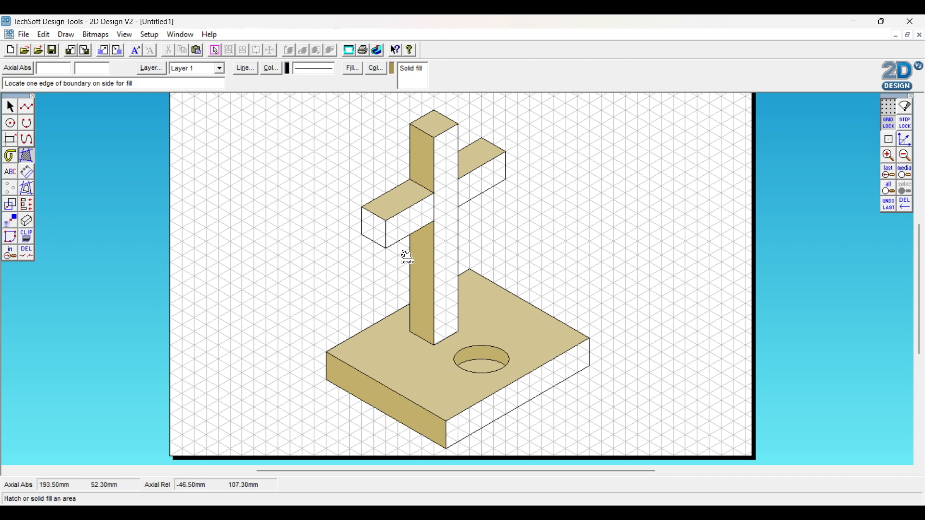
click(367, 223)
click(469, 291)
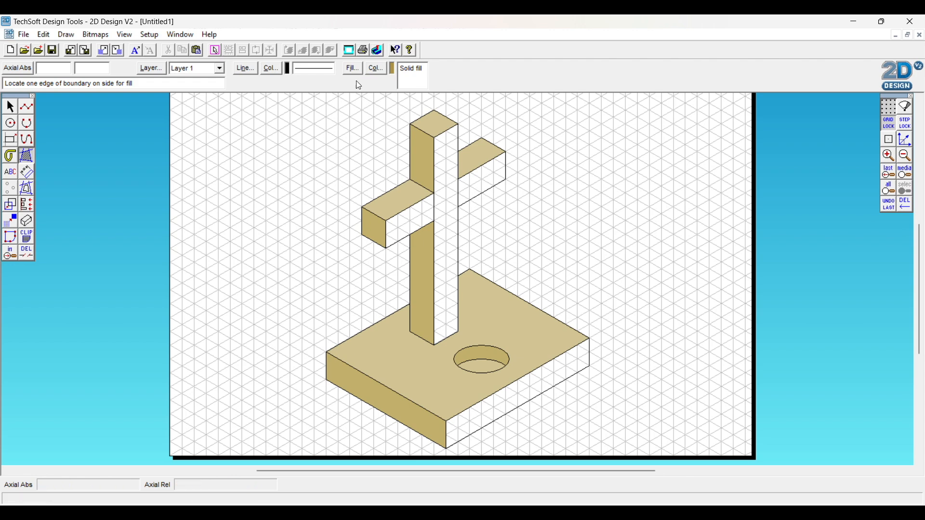
Set the boundary fill colour to the dark beige in the third slot of the lower custom colour row.
click(28, 156)
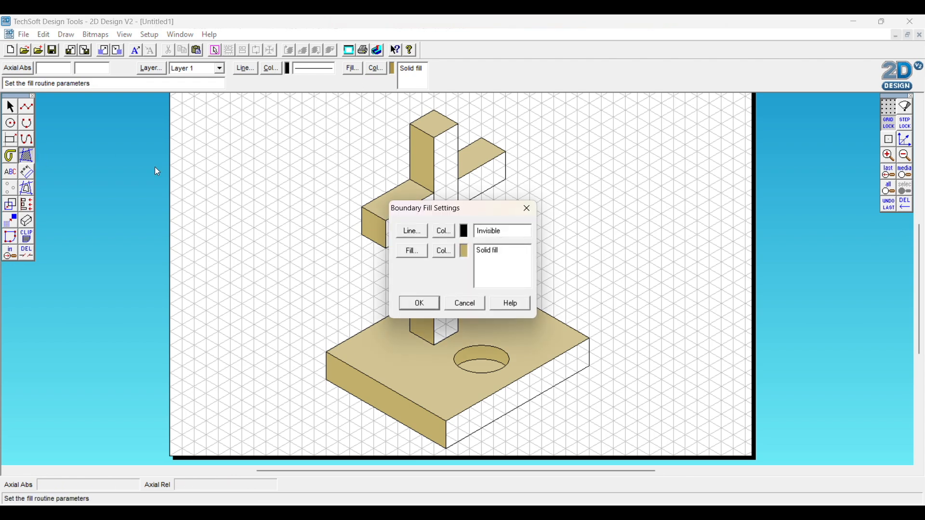
click(440, 251)
click(439, 311)
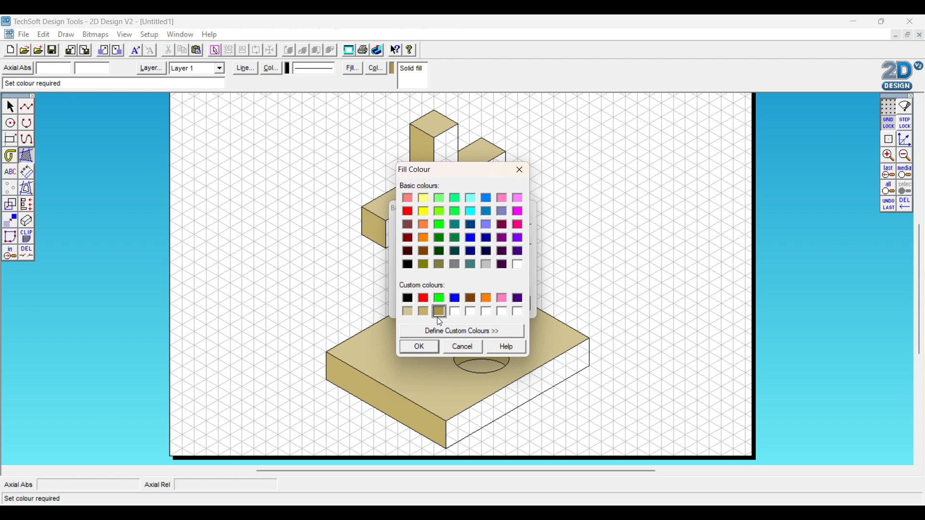
click(426, 345)
click(421, 303)
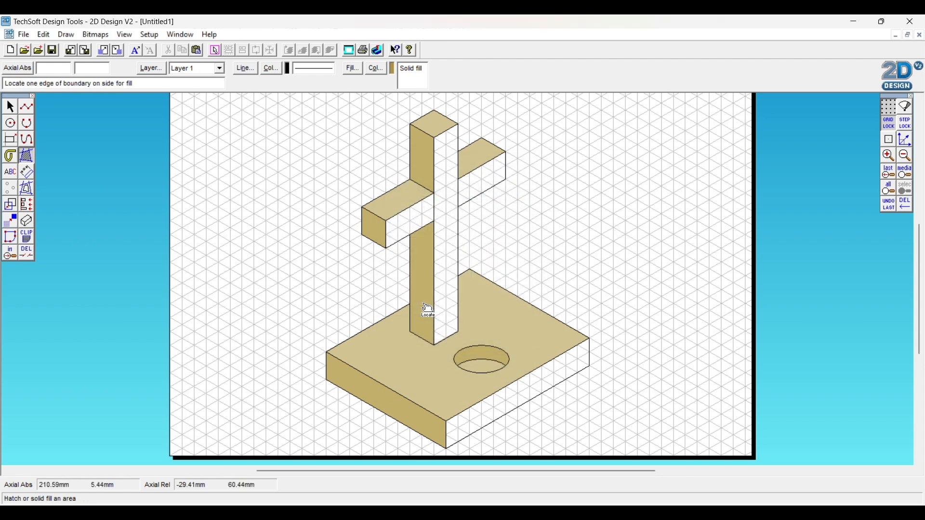
Fill the right-facing sides of the post, both crossbar arms and the base with dark beige, without islands.
click(449, 153)
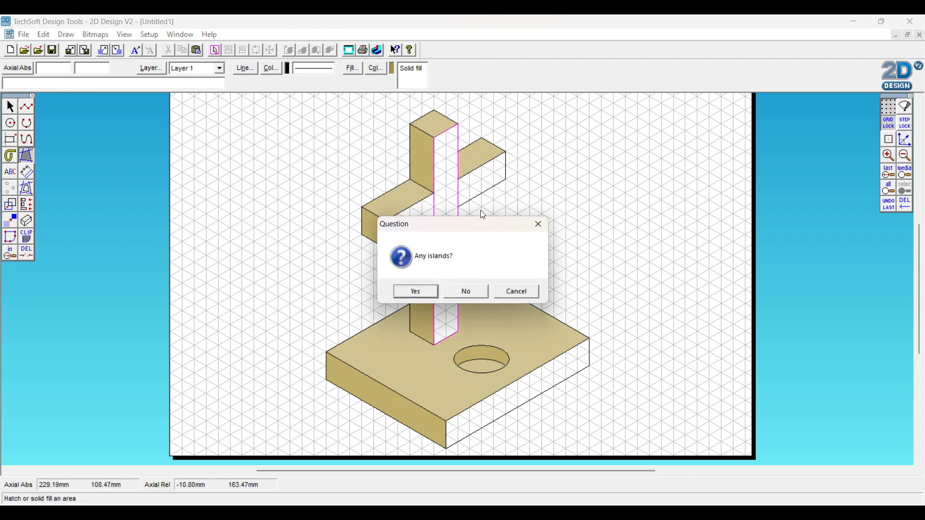
click(464, 292)
click(431, 216)
click(466, 291)
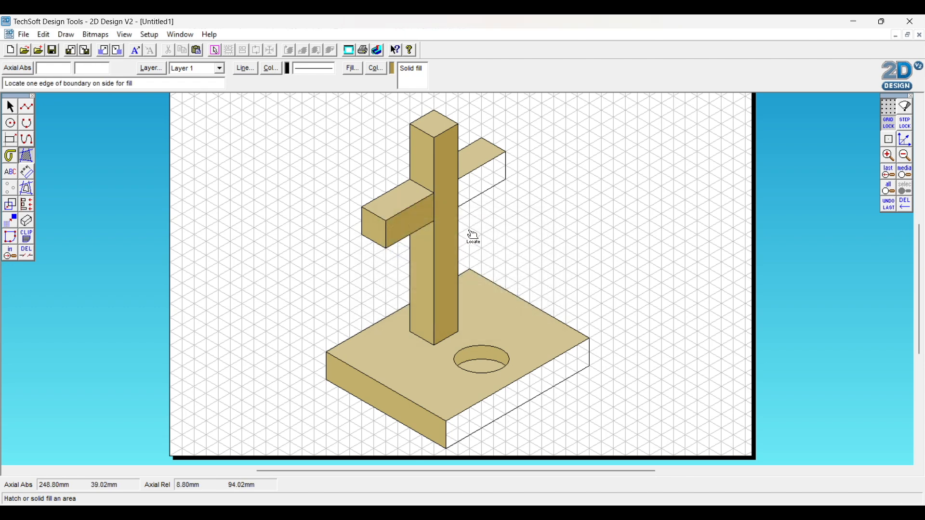
click(476, 198)
click(471, 292)
click(554, 369)
click(464, 291)
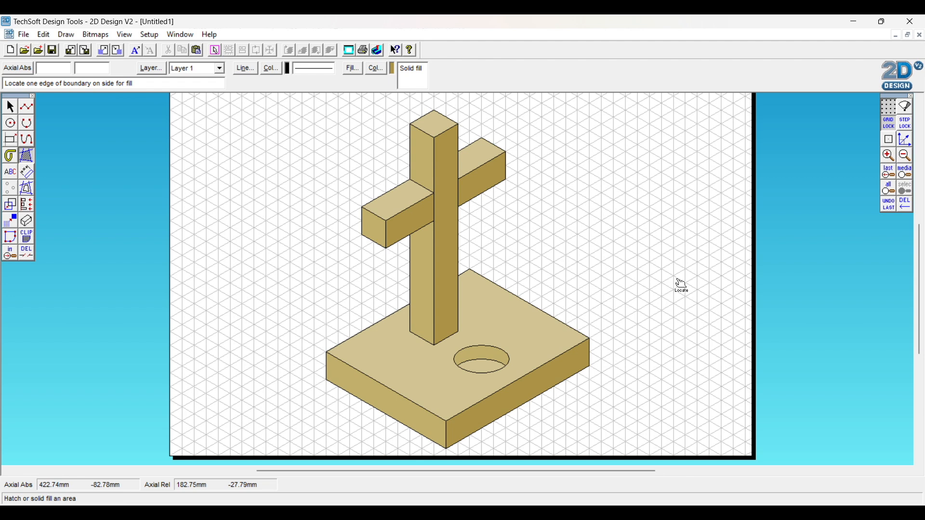
click(10, 107)
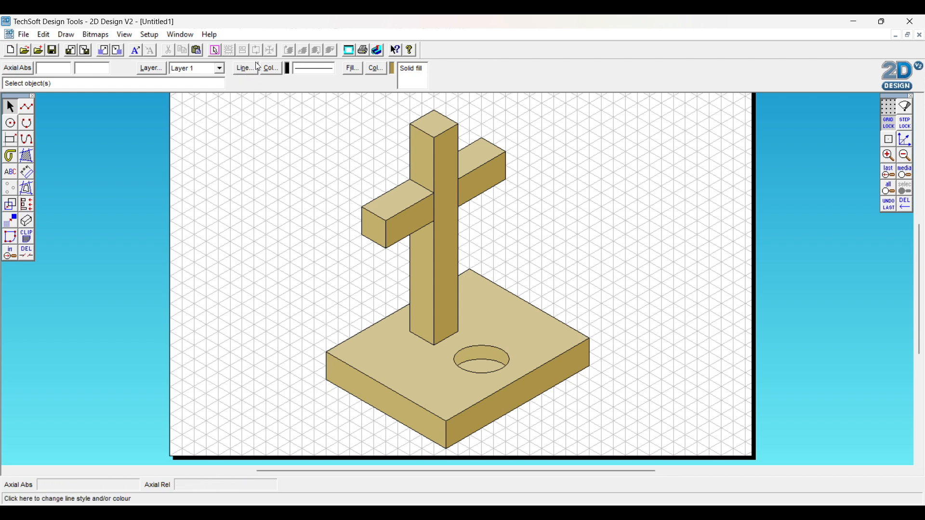
Set the line style to a thick width for the new lines.
click(244, 70)
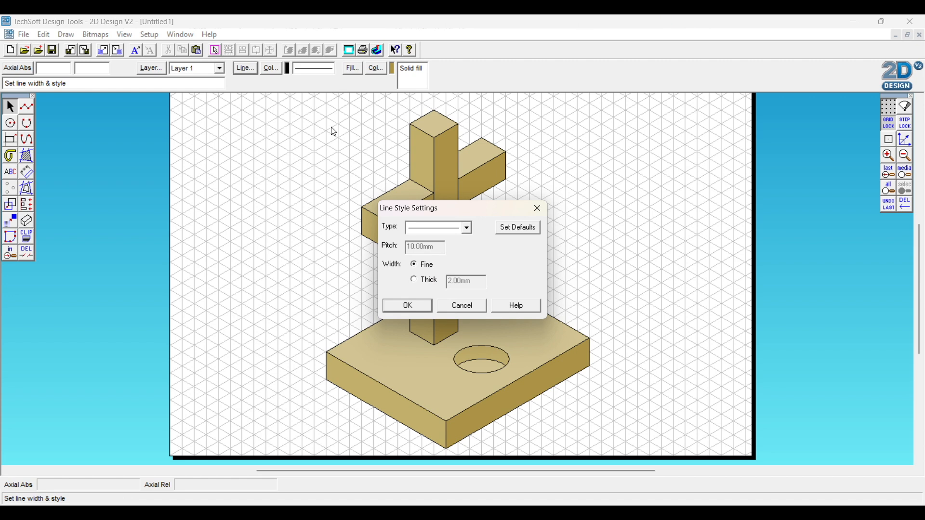
click(418, 281)
drag(467, 282, 444, 282)
click(410, 305)
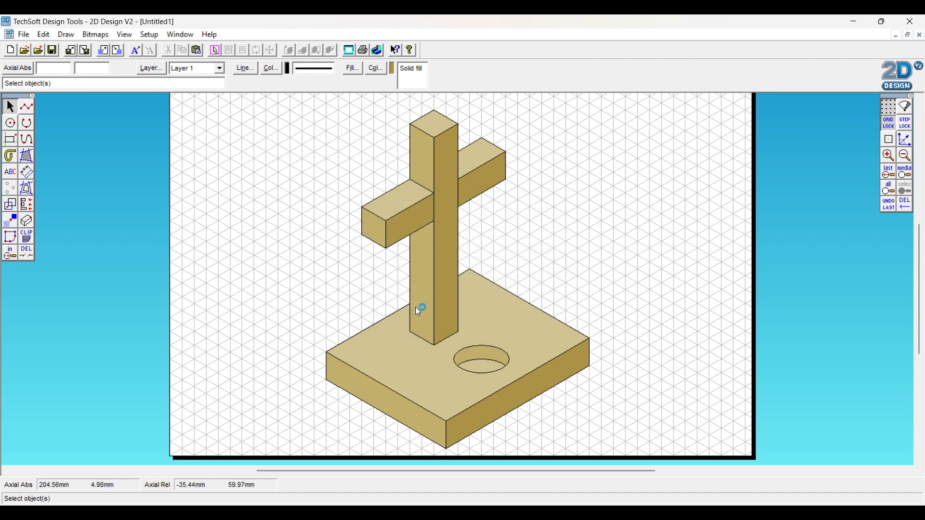
Trace the outer edges of the crossbar's left arm and the upper part of the post with a thick connected line.
click(32, 110)
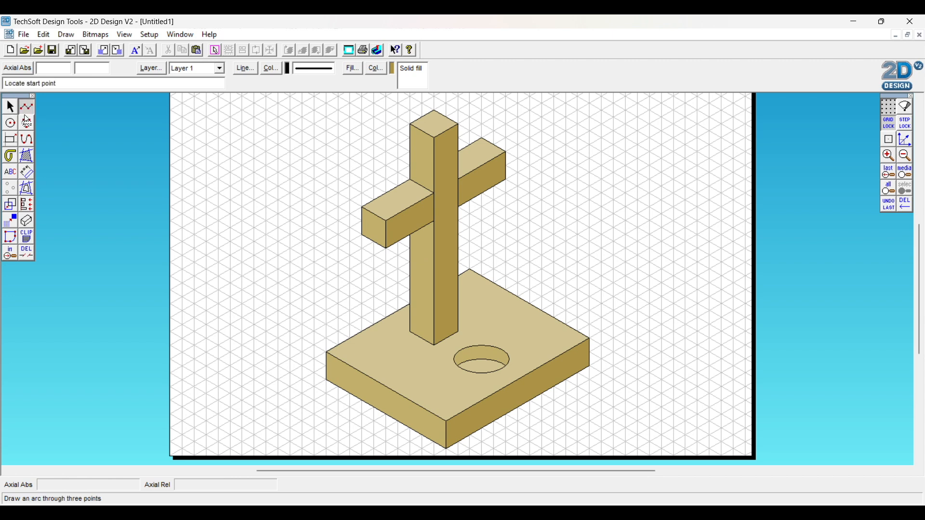
click(434, 221)
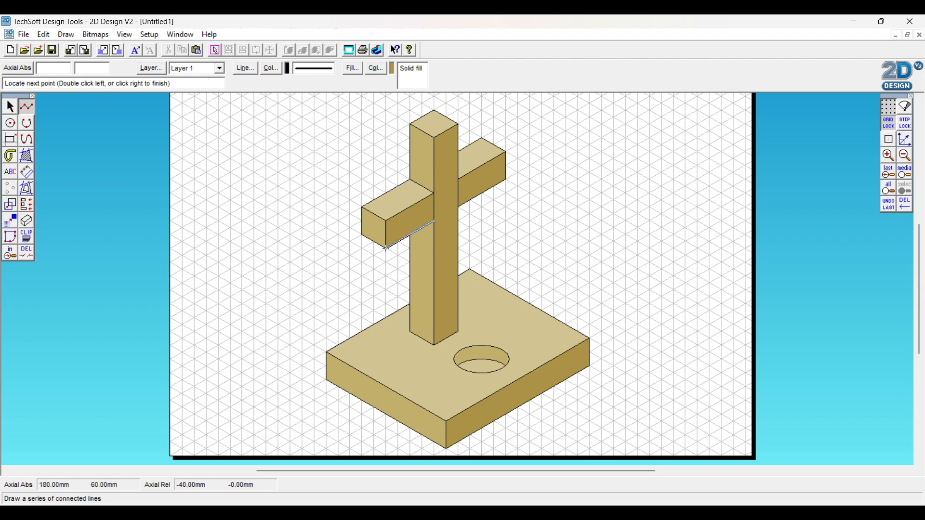
double_click(386, 248)
click(362, 235)
click(362, 206)
click(410, 179)
click(411, 122)
click(434, 110)
double_click(457, 123)
click(458, 179)
right_click(458, 151)
Trace the outer edges of the crossbar's right arm and both outer vertical edges of the lower post with thick lines.
click(458, 152)
click(482, 139)
click(506, 152)
click(507, 179)
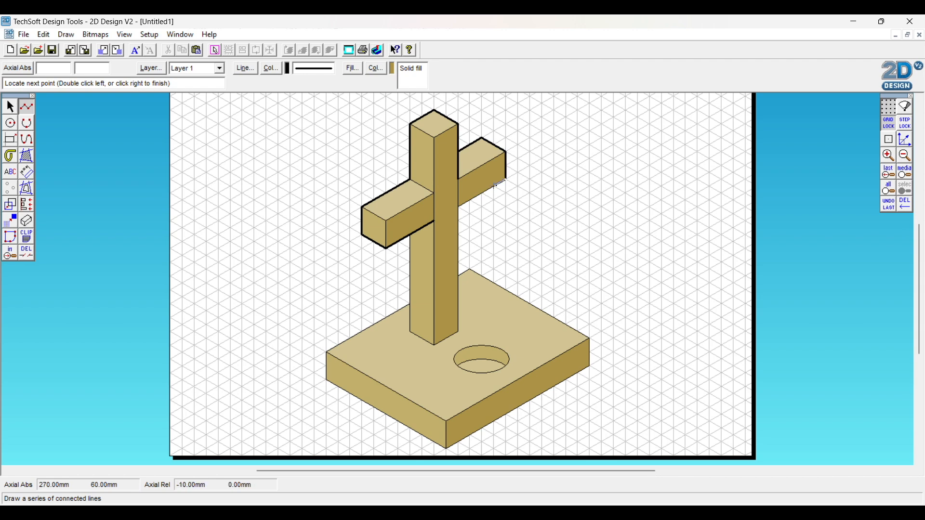
click(458, 207)
click(458, 331)
right_click(410, 263)
click(410, 235)
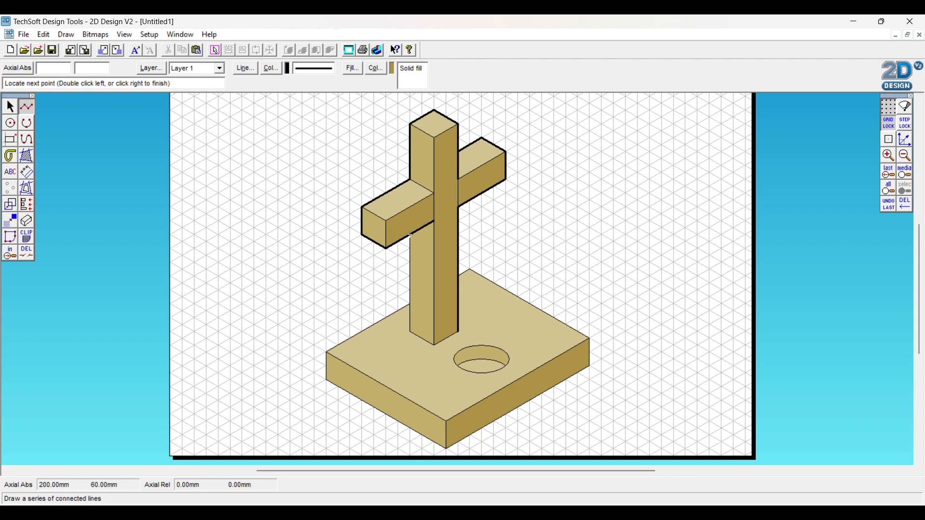
click(410, 334)
right_click(422, 297)
Trace the base's outer outline with a thick line, starting at the post's left edge and ending at its right edge.
click(410, 304)
click(326, 352)
click(326, 380)
click(446, 449)
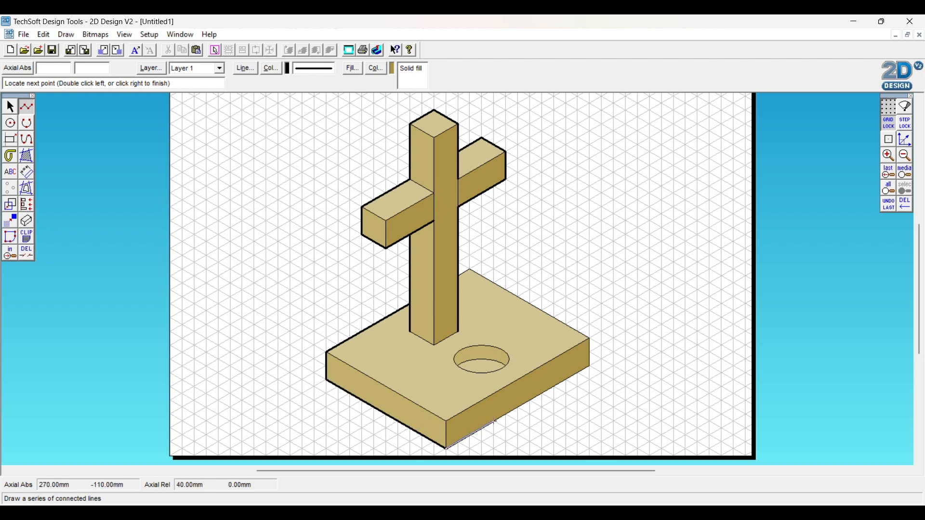
click(590, 366)
click(590, 339)
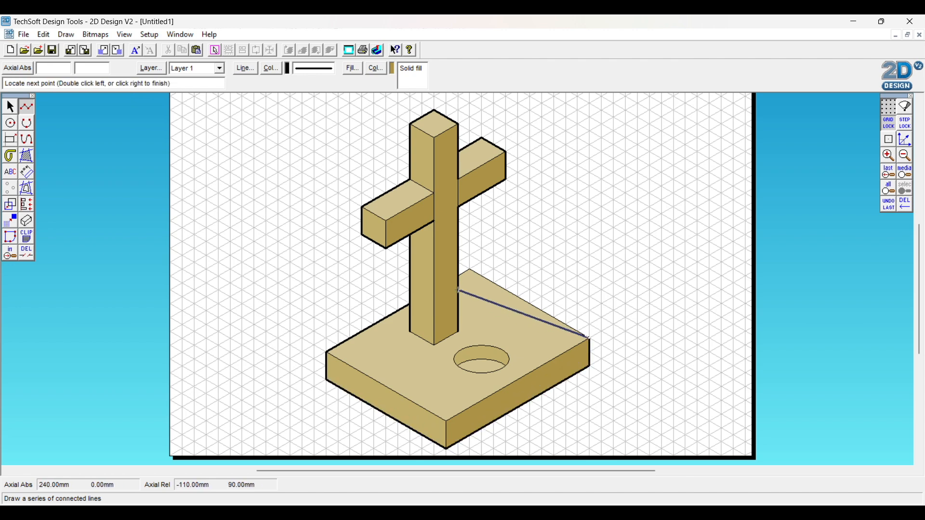
click(469, 271)
double_click(459, 275)
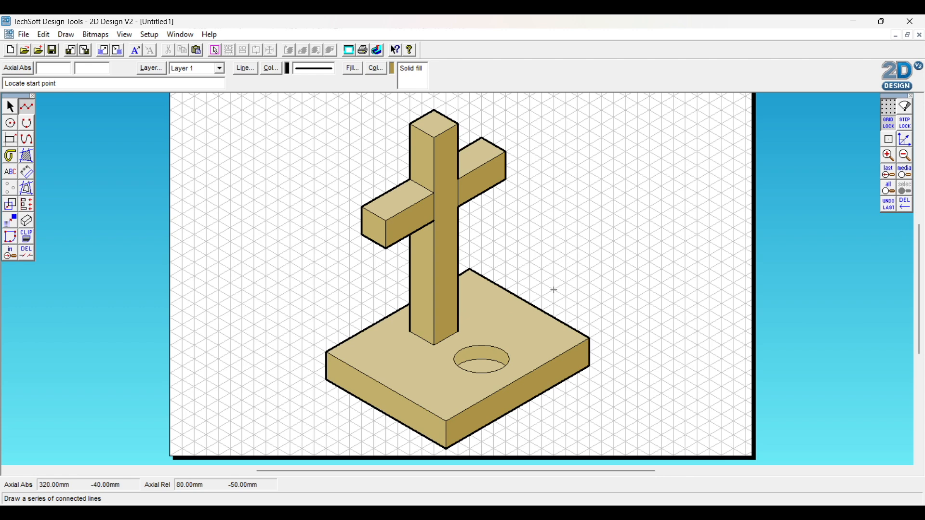
key(Escape)
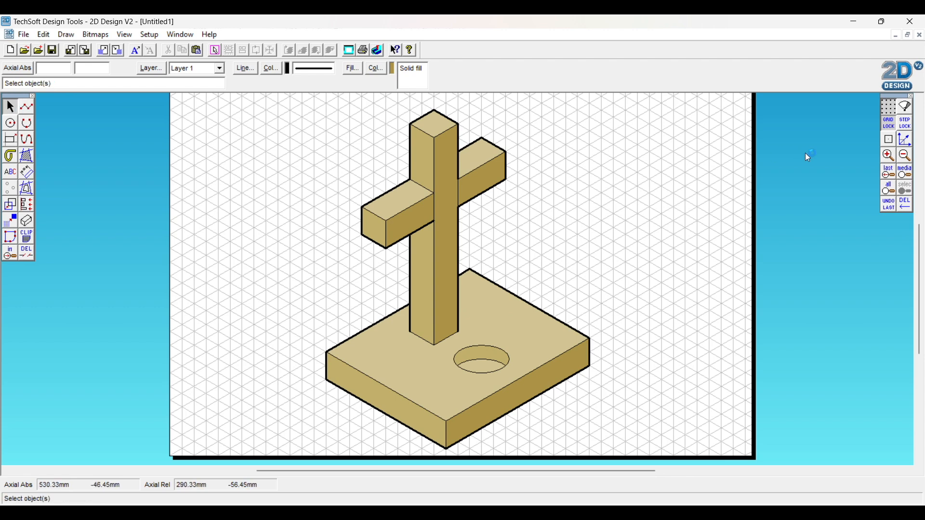
Hide the isometric grid and redraw the page to clear the leftover grid marks.
click(891, 110)
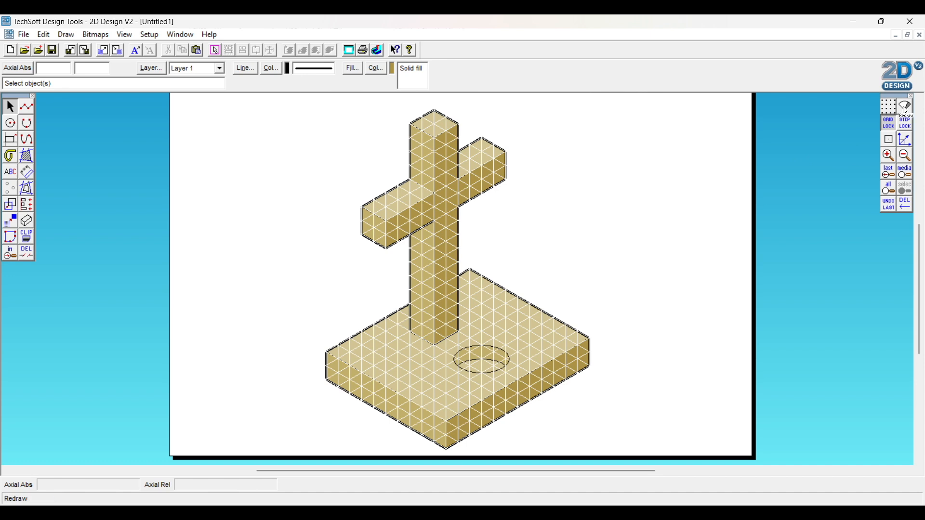
click(906, 110)
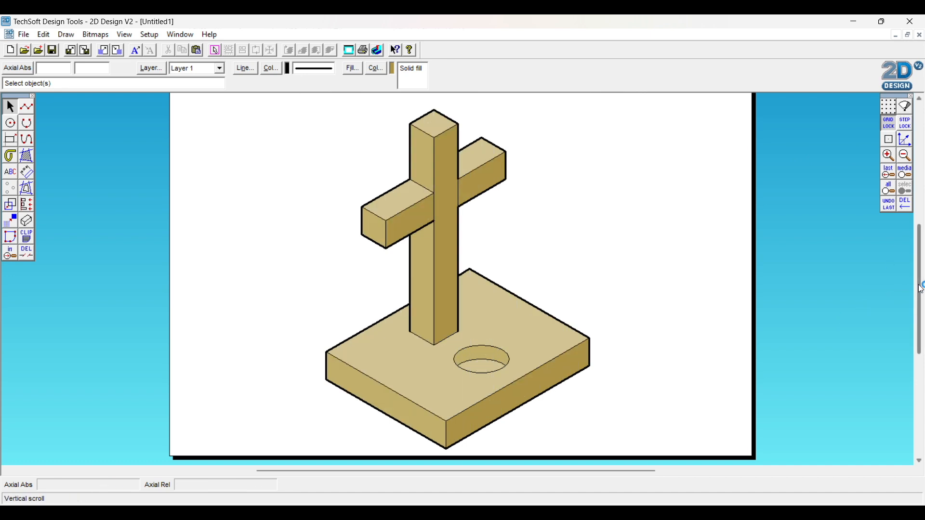
Move the whole isometric object straight up so that it sits vertically centred on the page.
click(904, 174)
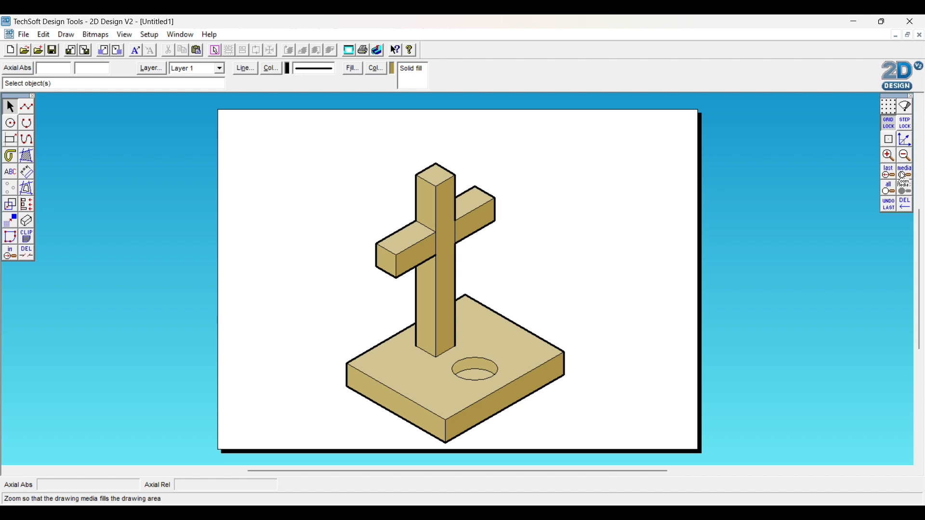
mouse_move(289, 135)
mouse_down()
mouse_move(580, 393)
mouse_move(622, 446)
mouse_up()
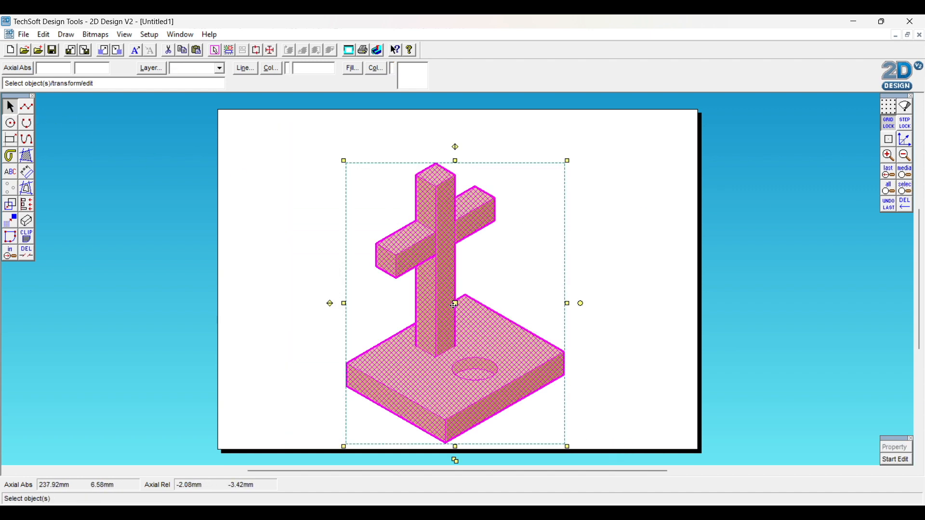
drag(454, 304, 453, 279)
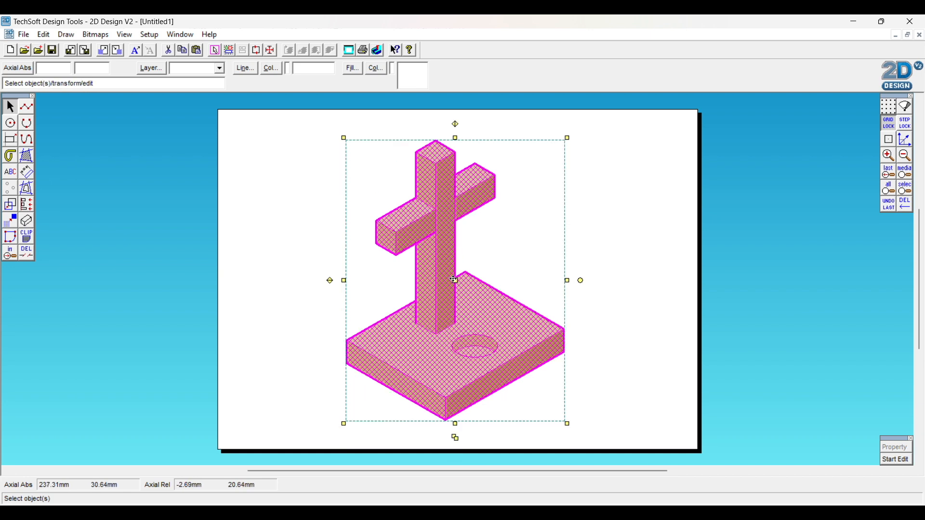
click(669, 302)
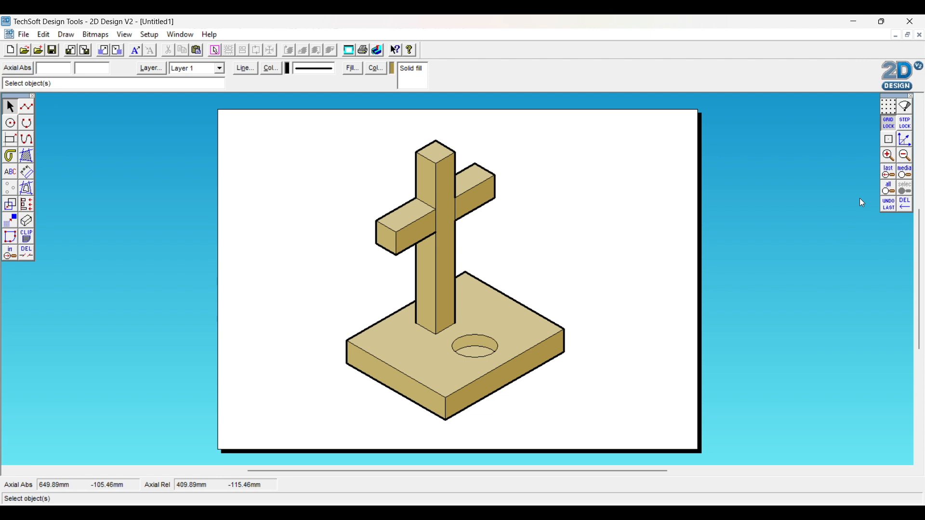
click(890, 190)
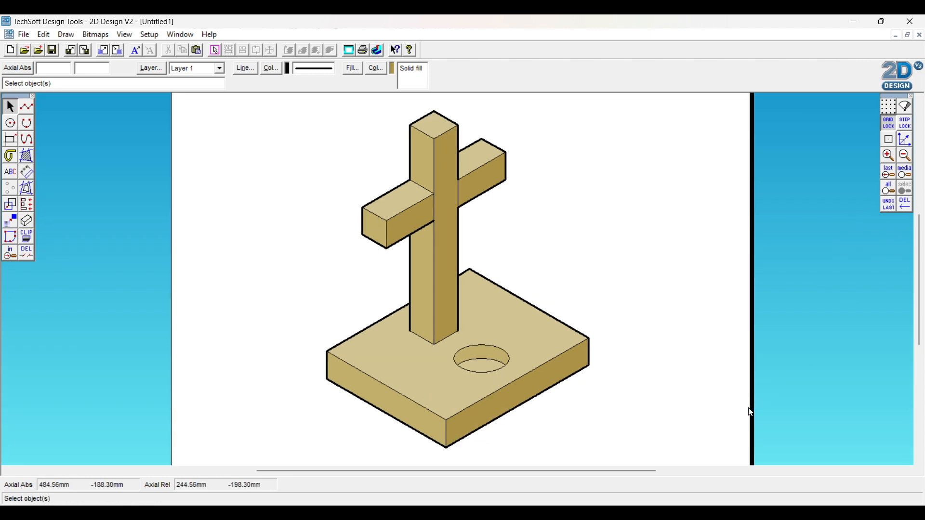